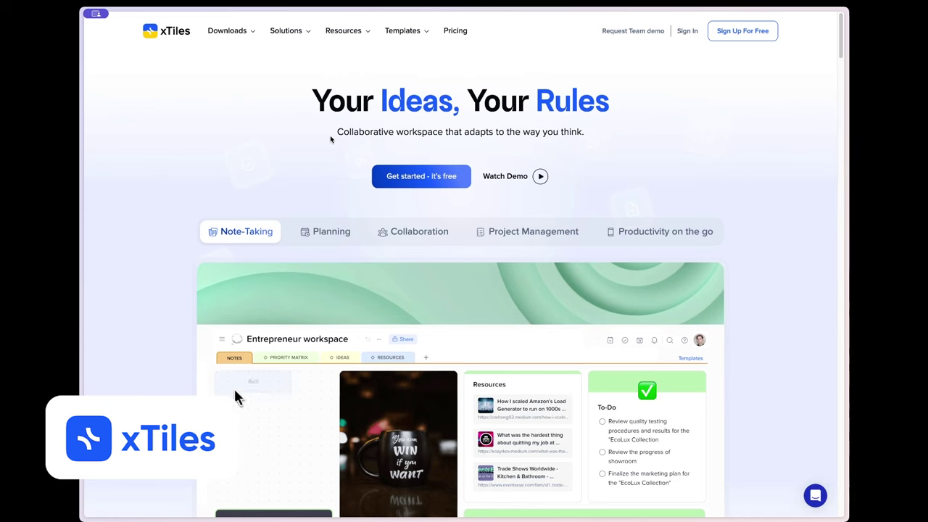
- Look through the xTiles homepage, from the feature previews to the section on flexibly organizing everything
scroll(272, 450, down, 2)
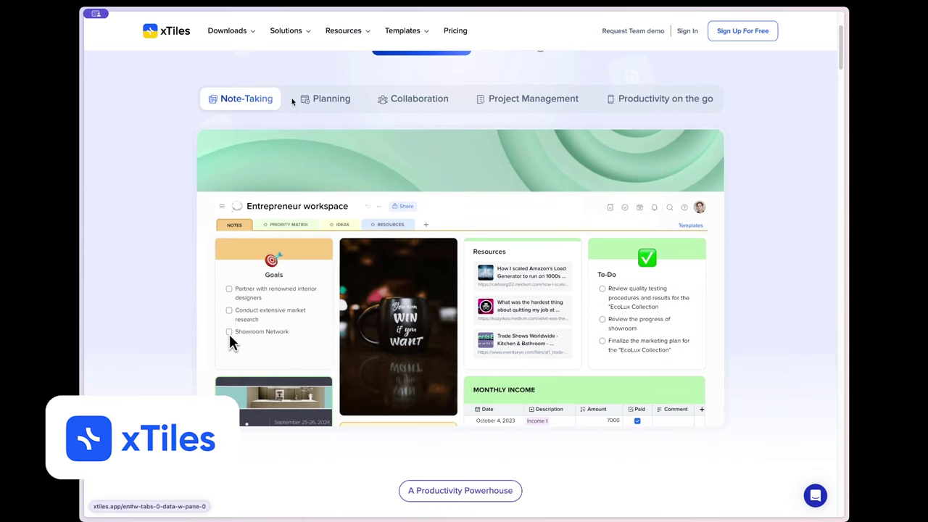
click(307, 101)
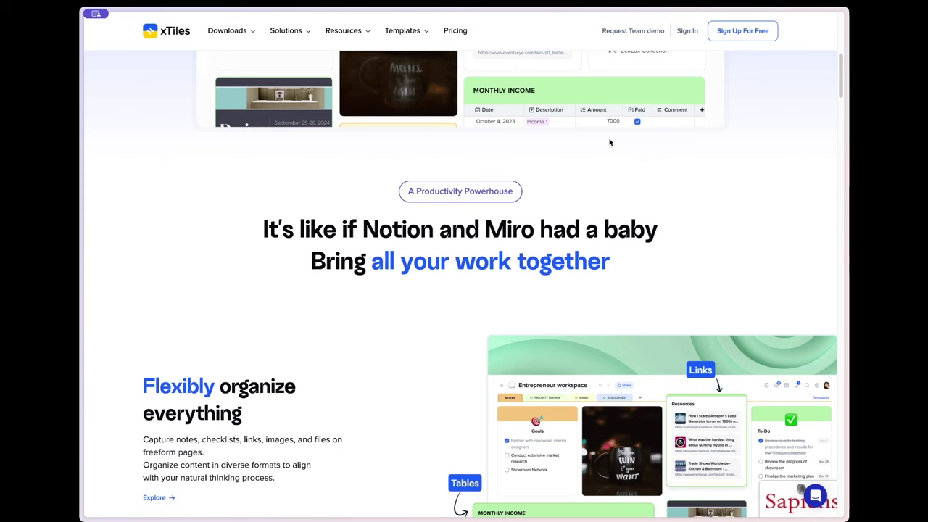
scroll(609, 143, down, 1)
scroll(610, 143, down, 1)
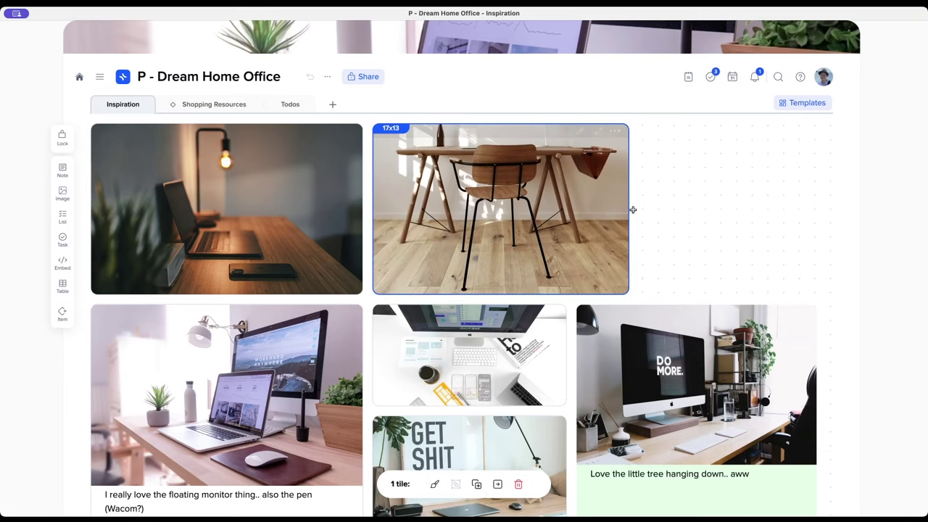
- Resize the wooden desk and chair image tile to 14x13 and draw a new tile in the freed space beside it
drag(632, 209, 588, 211)
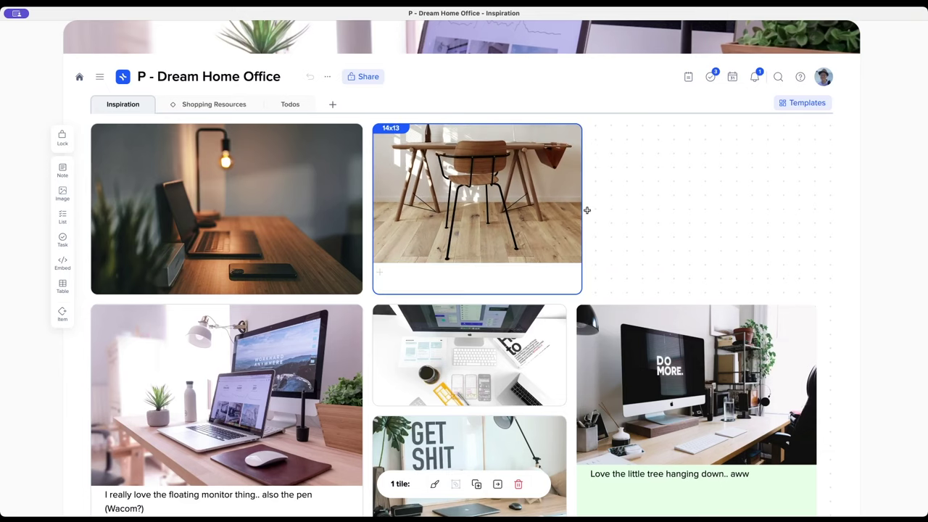
drag(592, 124, 816, 294)
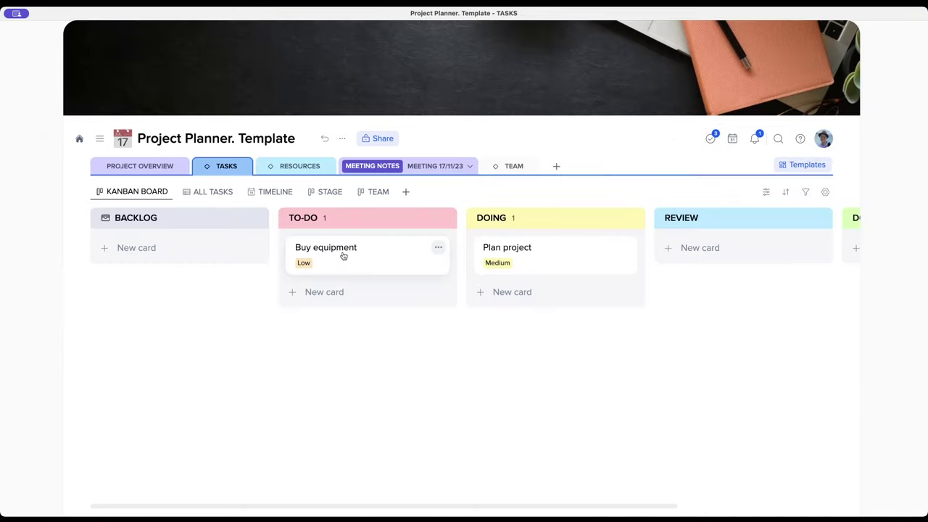
- Move the "Buy equipment" card from the To-Do column to the Doing column of the kanban board
drag(343, 255, 525, 293)
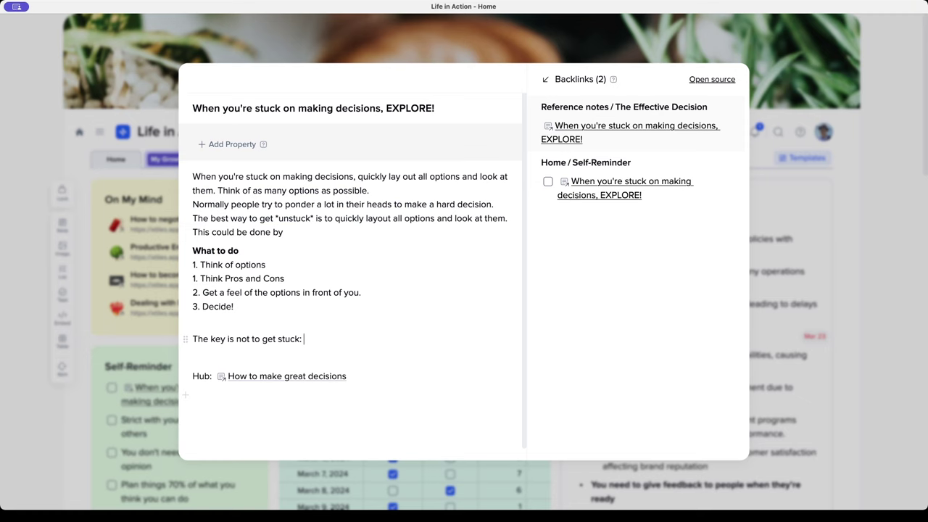
- Link the decision-making note to "Dealing with Perfectionism" with an @ mention and look through that note's backlinks
text(@)
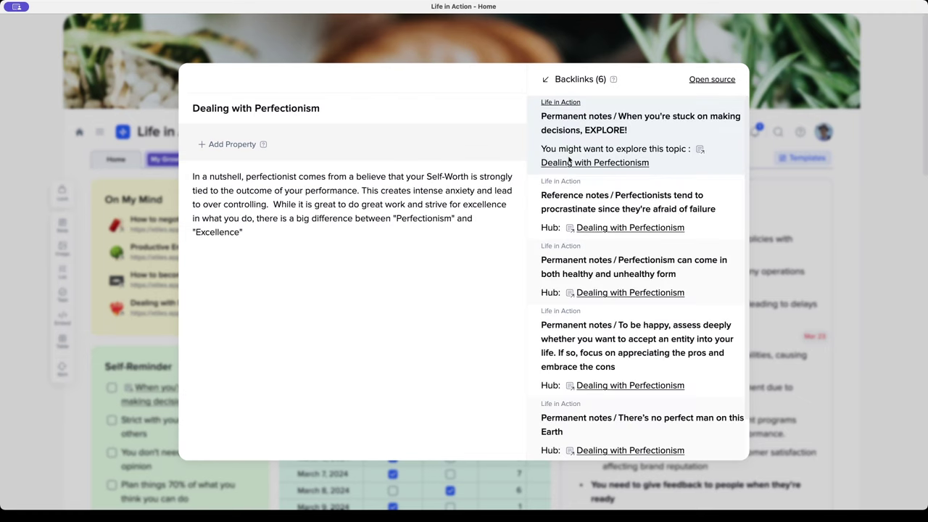
scroll(569, 159, down, 2)
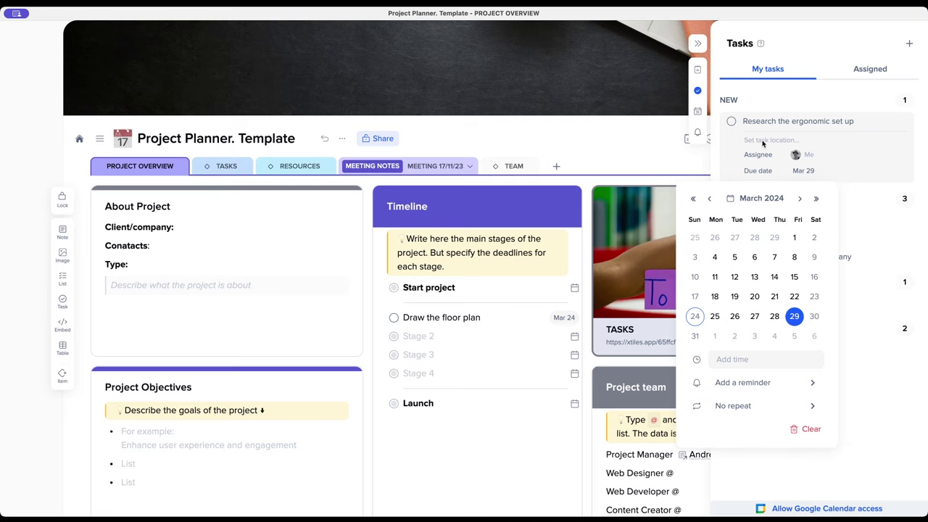
- Close the due date calendar of the "Research the ergonomic set up" task and open its task location setting
click(762, 144)
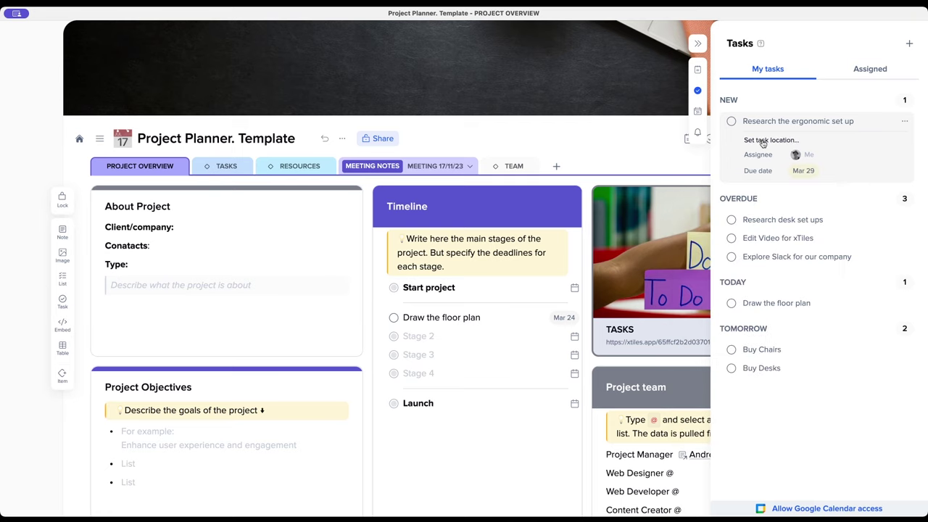
click(764, 142)
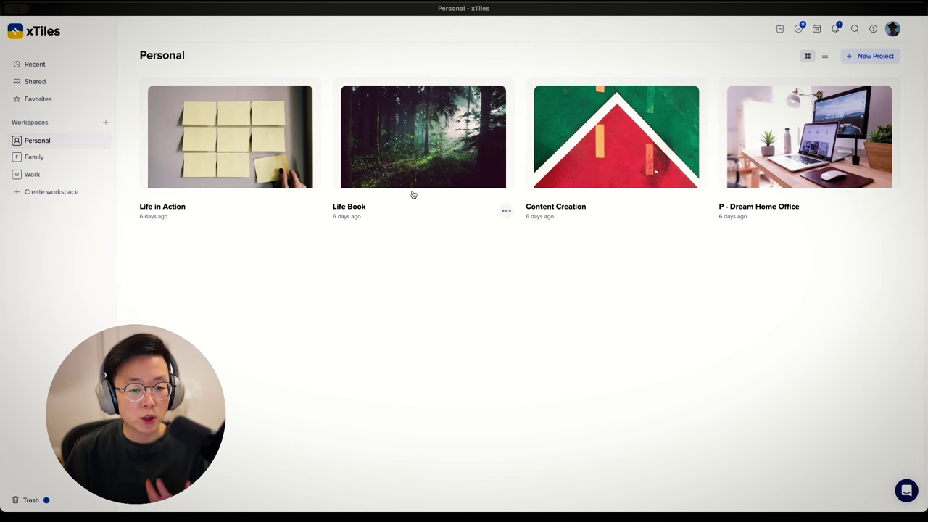
- View the projects in the Family and Work workspaces, and return to the Personal workspace
click(51, 154)
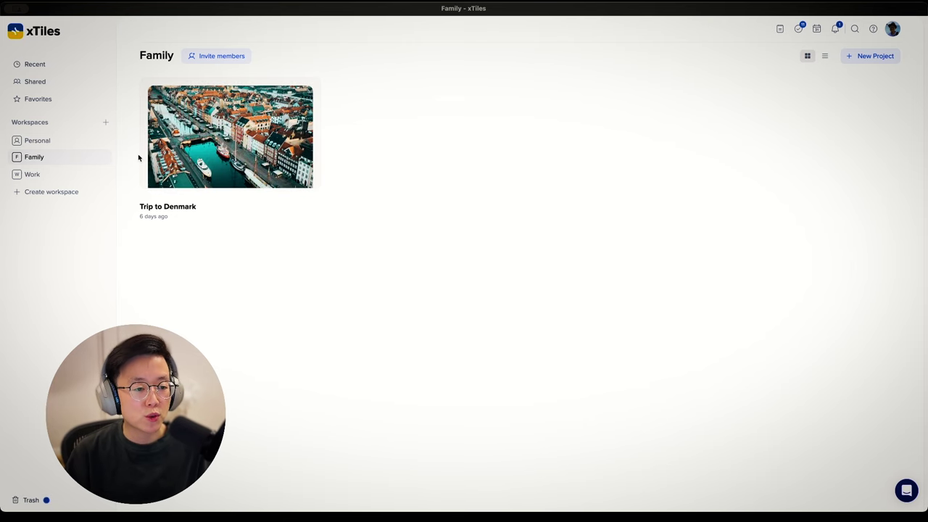
click(62, 175)
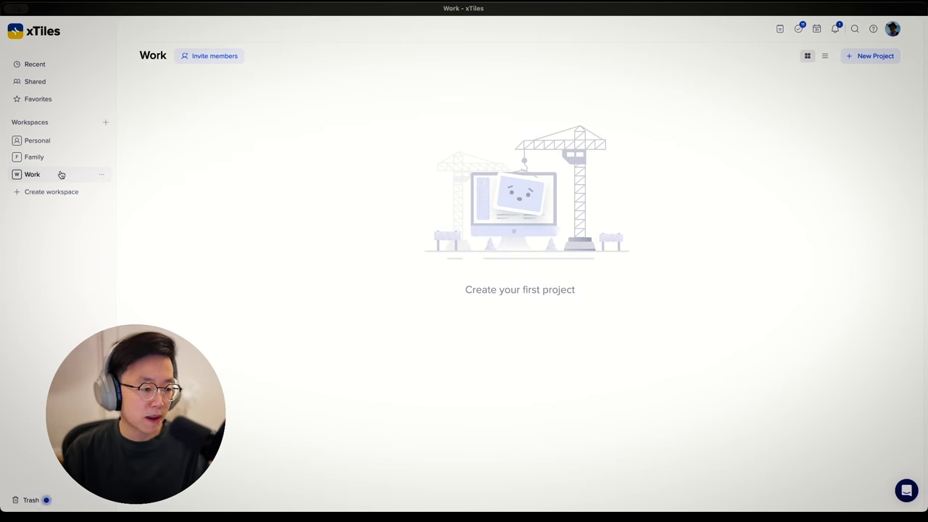
click(65, 158)
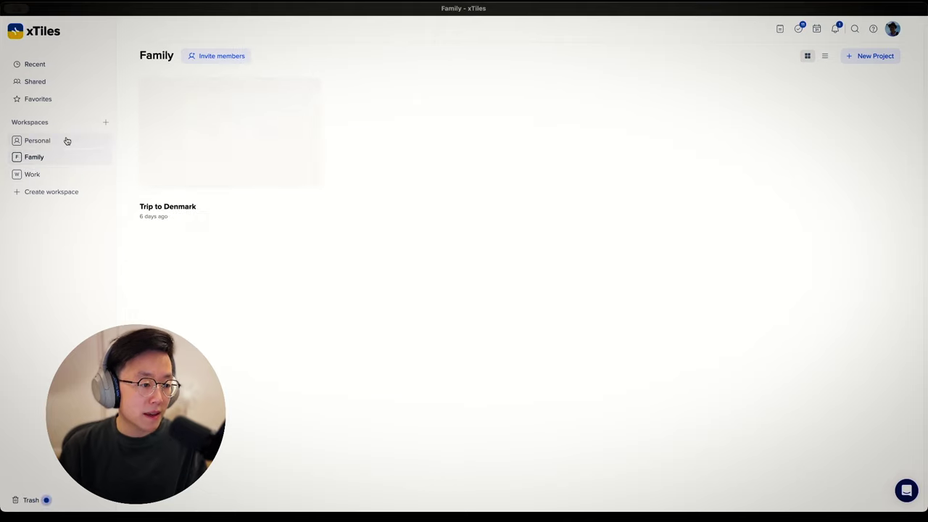
click(65, 140)
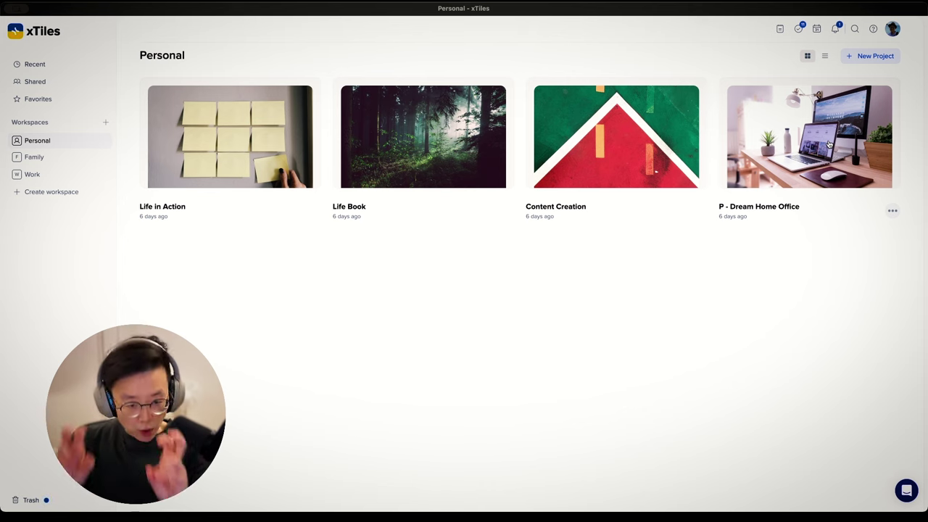
- Open the "P - Dream Home Office" project and switch from it to the Content Creation project
click(788, 143)
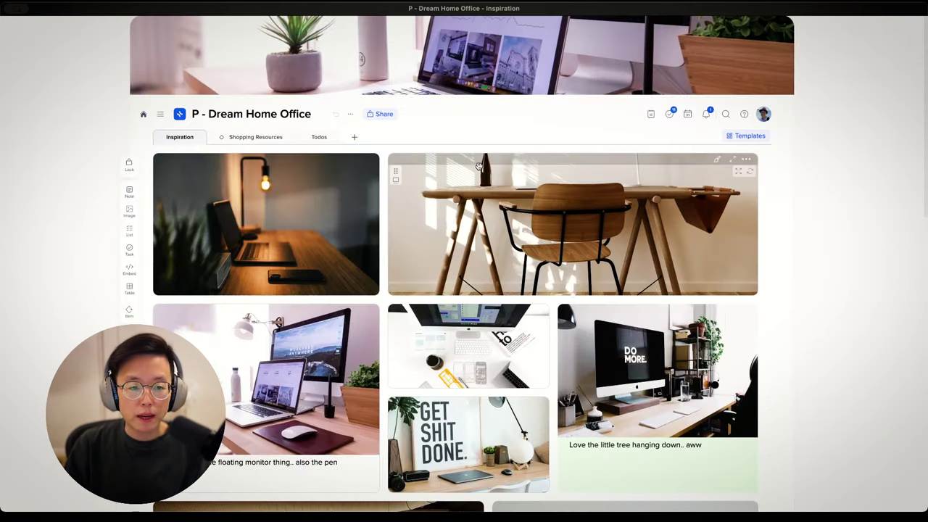
click(159, 115)
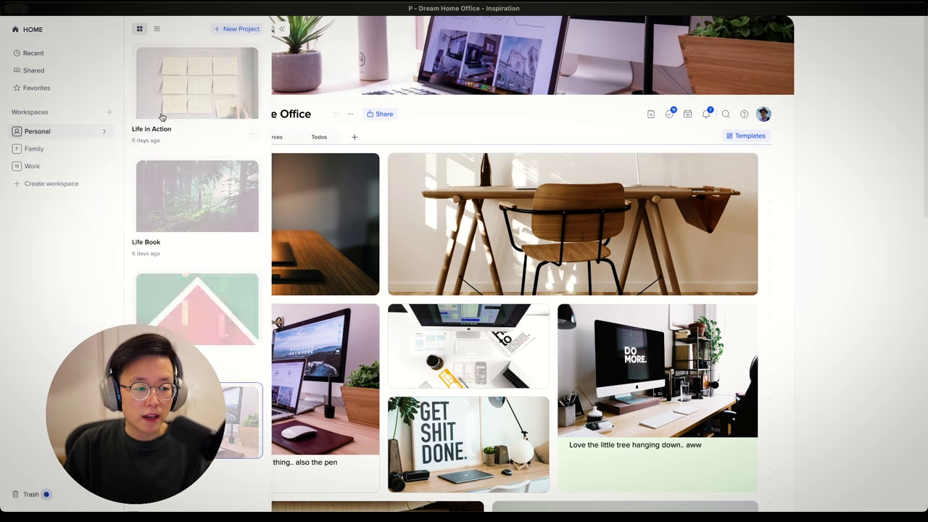
click(182, 290)
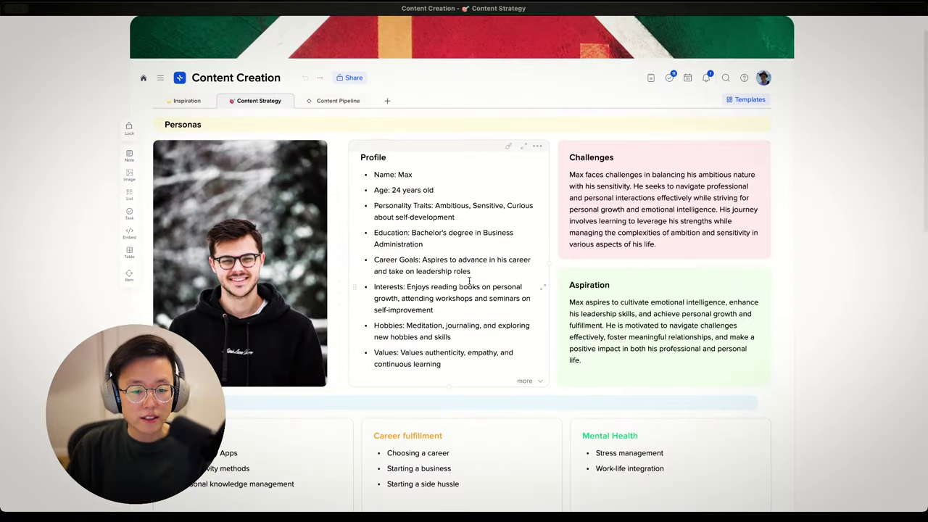
- Review the Content Strategy page and the Content Pipeline board, and switch to the Life in Action project
scroll(468, 281, down, 1)
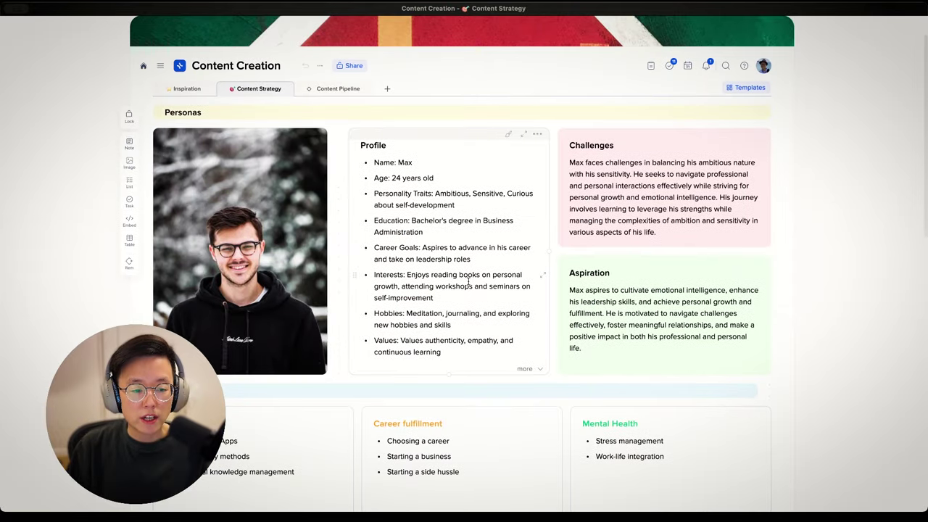
click(337, 89)
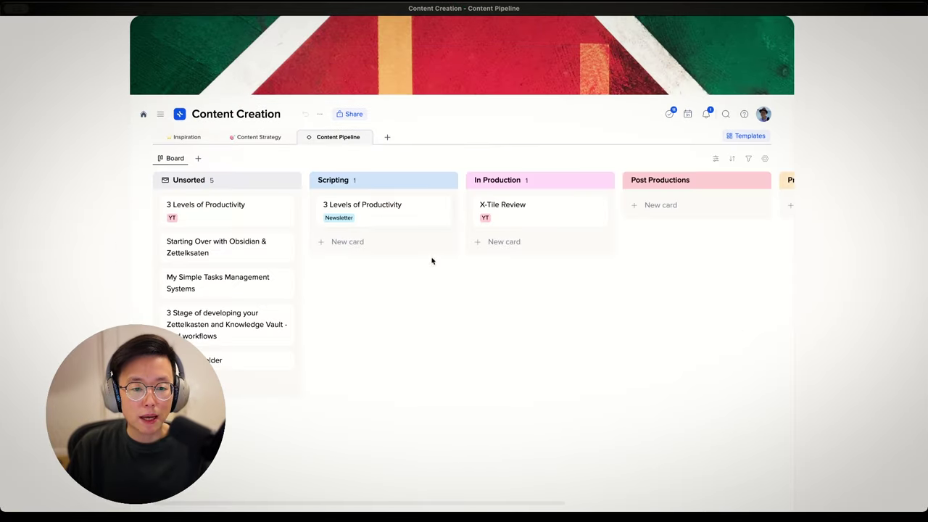
click(160, 115)
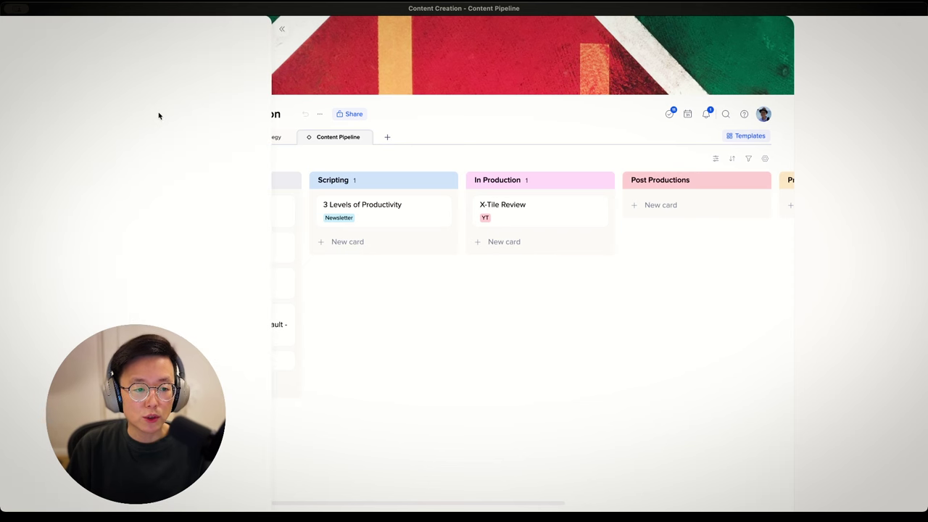
click(197, 116)
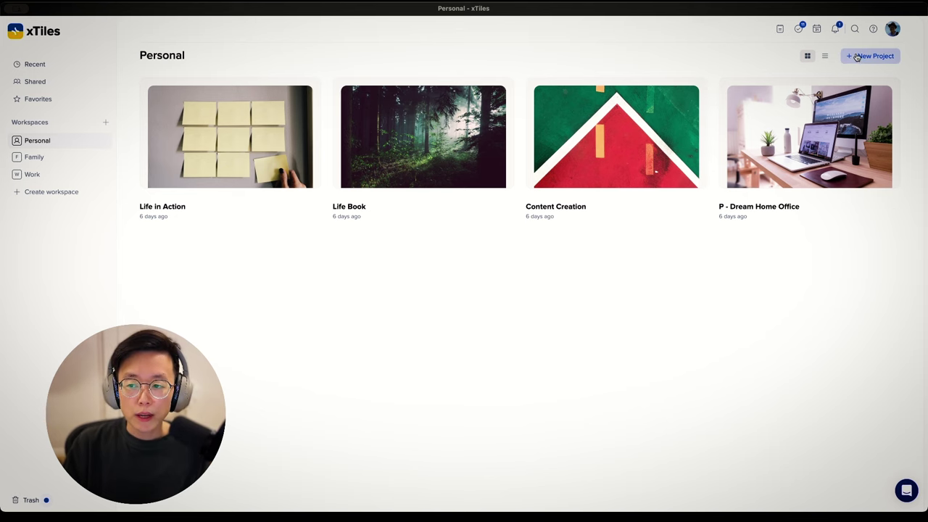
- Browse the templates offered for a new project in the Personal workspace
key(ctrl+plus)
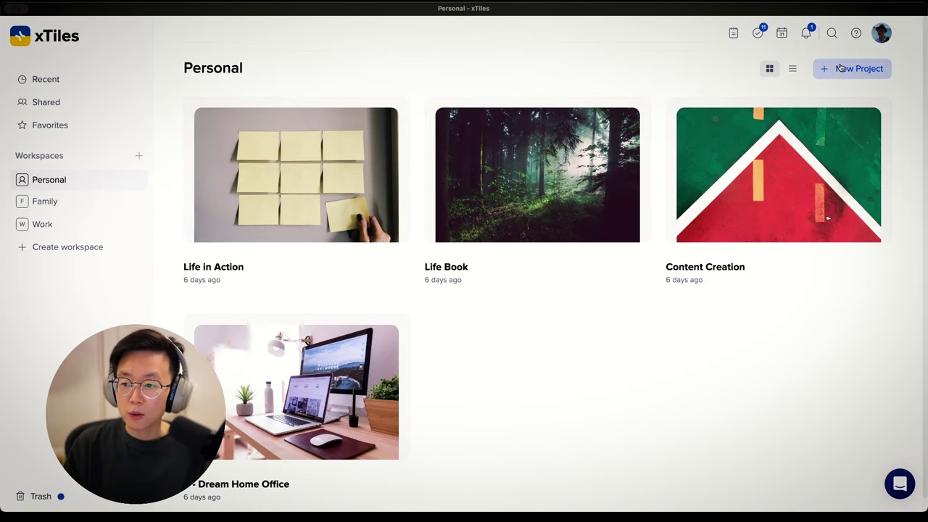
click(833, 70)
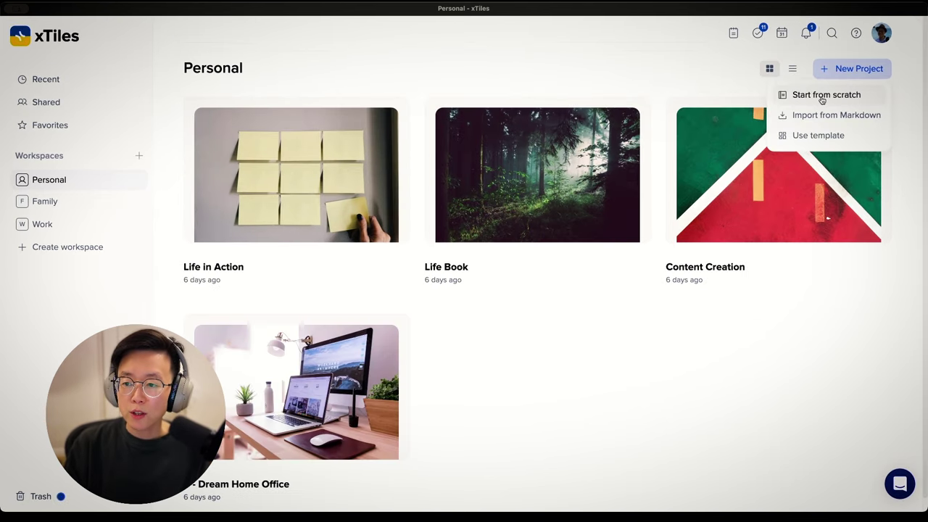
click(819, 134)
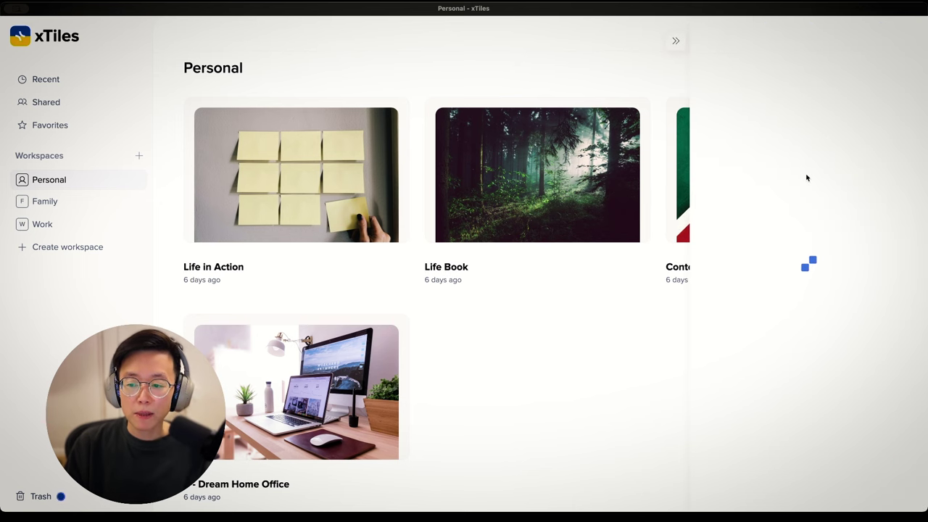
scroll(805, 183, down, 5)
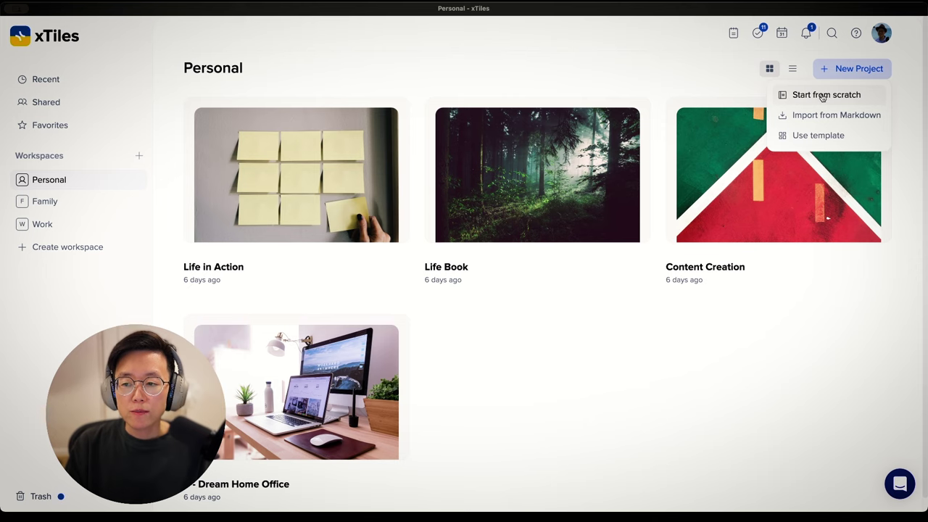
- Create a new project from scratch in the Personal workspace and try repositioning its cover image
click(823, 95)
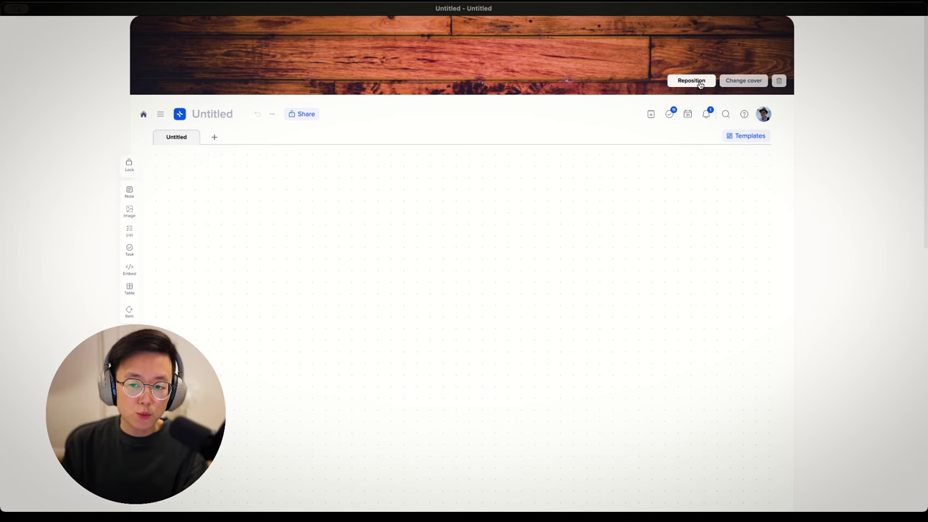
mouse_move(602, 66)
mouse_down()
mouse_move(596, 27)
mouse_move(590, 42)
mouse_move(605, 72)
mouse_up()
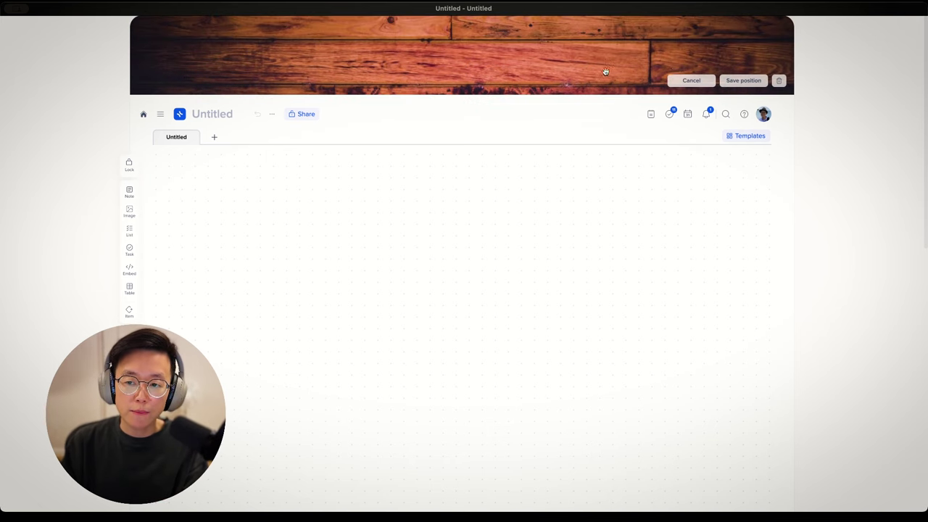
click(682, 83)
- Change the project cover to the Unsplash photo of snowy pine trees and name the project "Snowboard Trip"
click(746, 82)
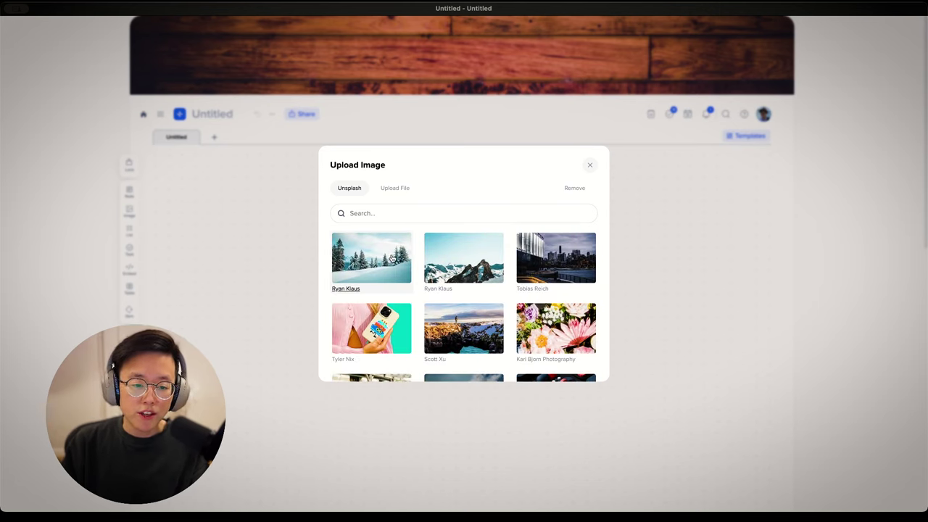
click(391, 259)
text(Snowboard Trip)
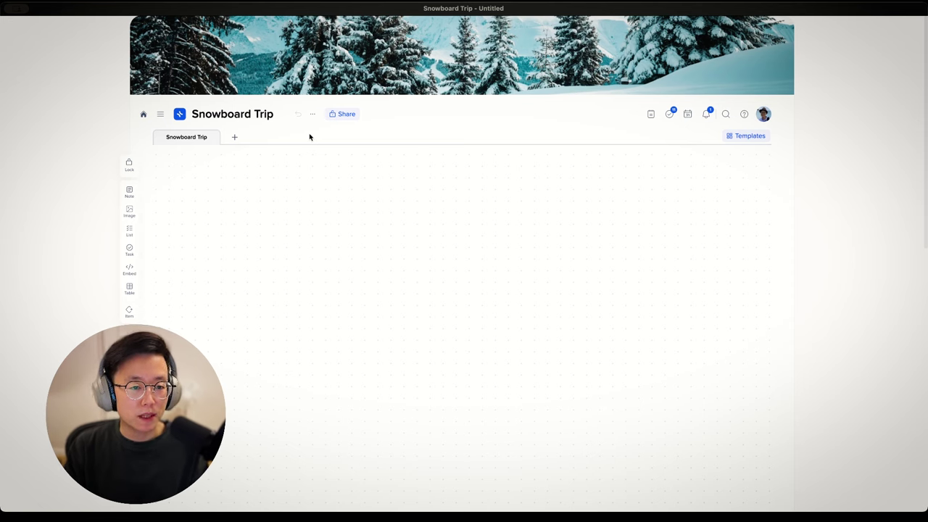
- Check which page types and collection views can be added to the project
click(234, 137)
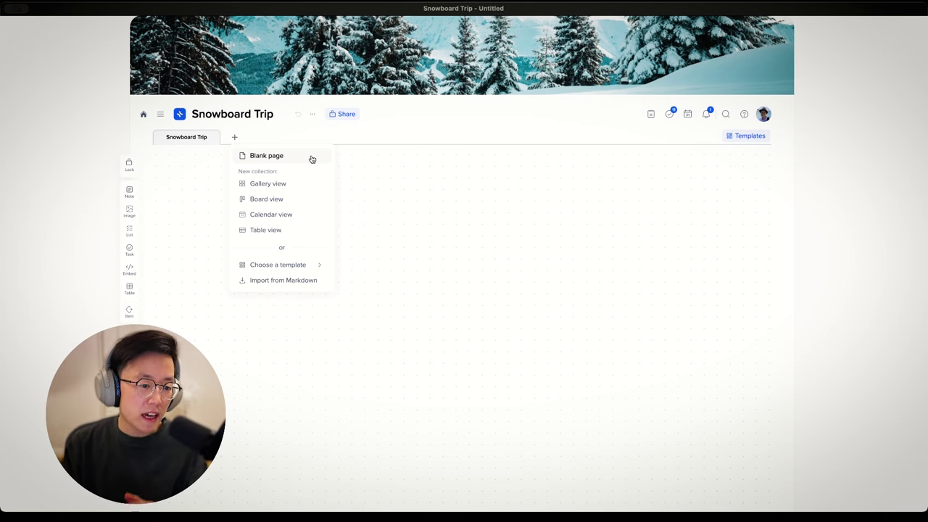
click(410, 187)
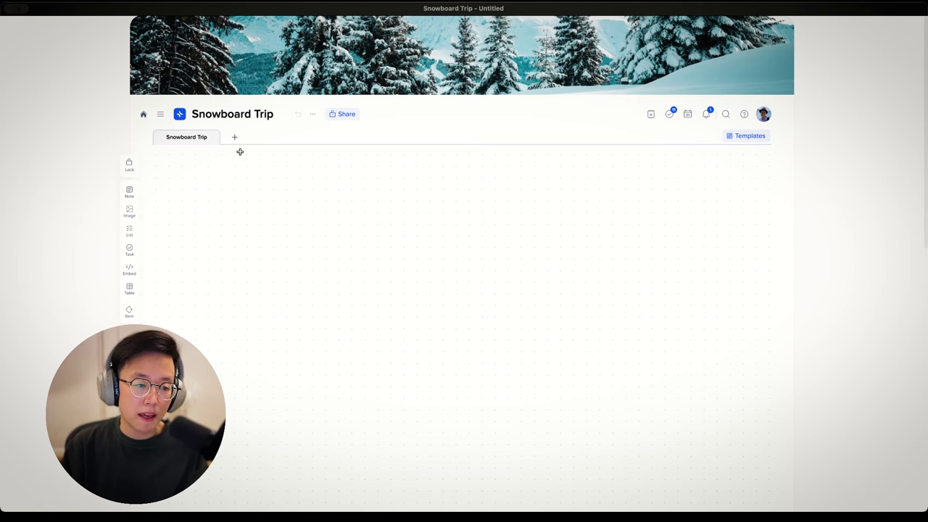
- Rename the Snowboard Trip project's first page to "Inspiration"
click(199, 142)
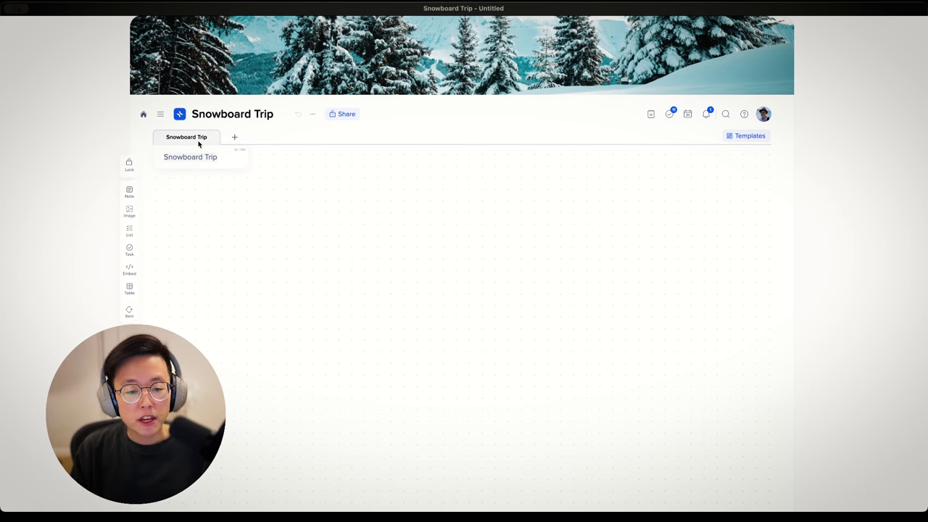
key(ctrl+a)
text(Inspiration)
key(Return)
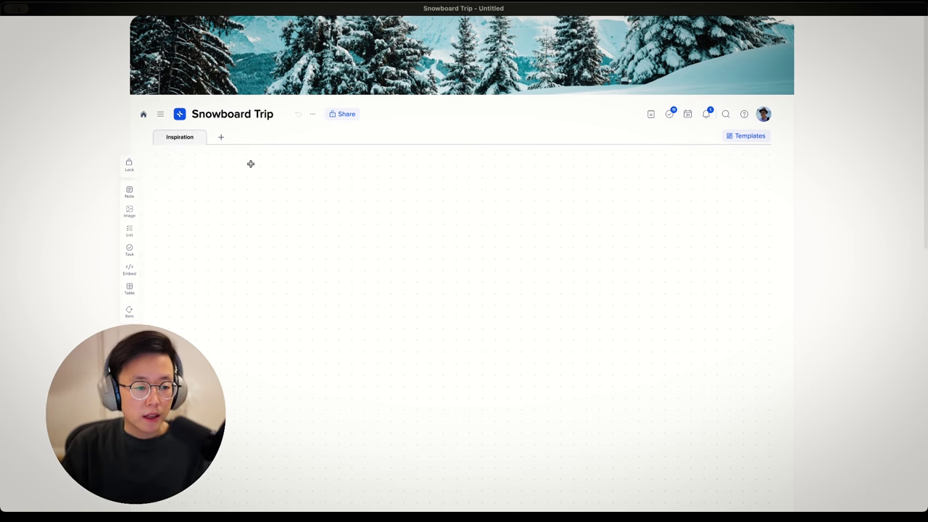
- Add two empty tiles side by side at the top of the Inspiration page, the first one taller
drag(155, 155, 302, 296)
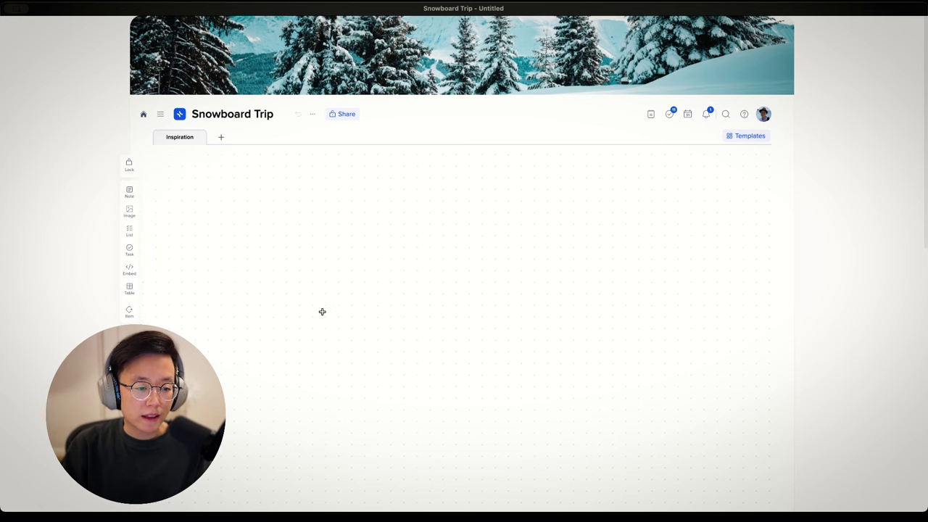
click(312, 156)
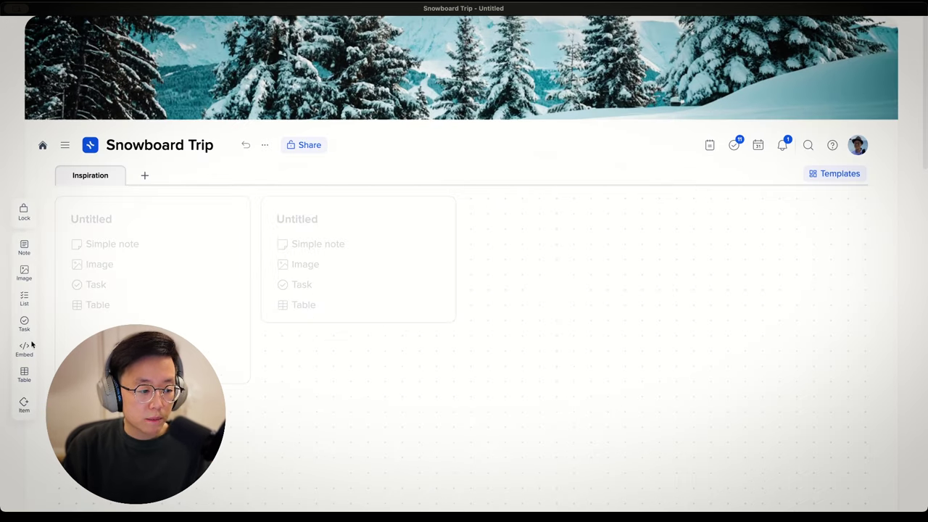
- Add an image tile beside the two empty tiles, with the photo of the car in the snow and the text "Some information here"
click(24, 272)
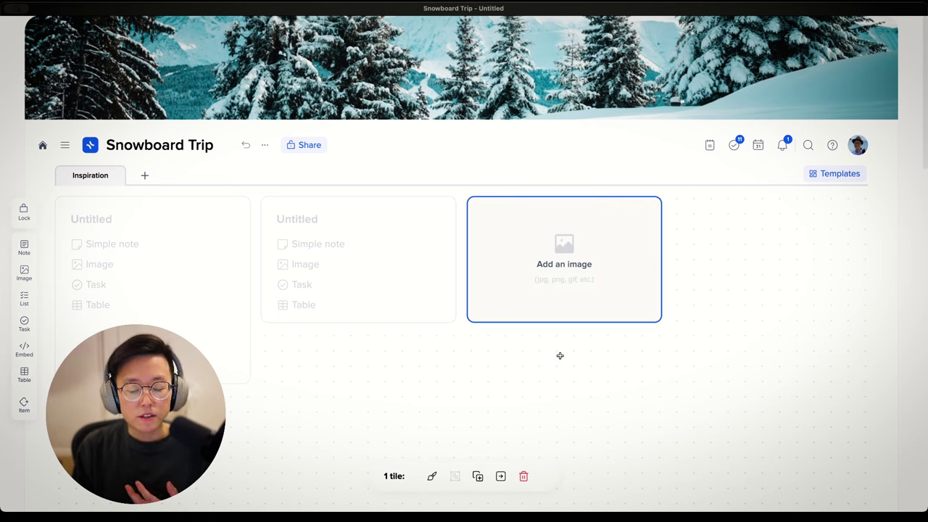
click(601, 253)
click(601, 252)
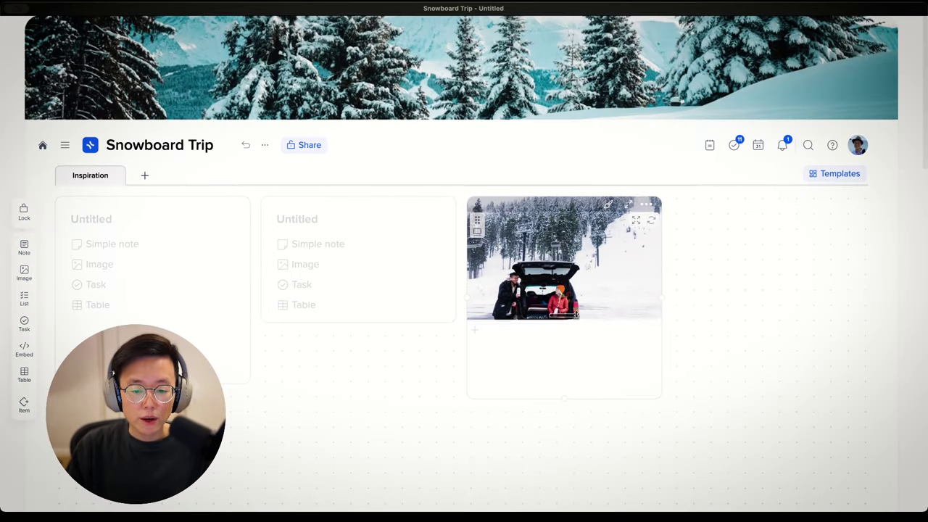
- Extend the middle empty tile down to the height of the image tile and title it "Notes"
drag(452, 322, 452, 396)
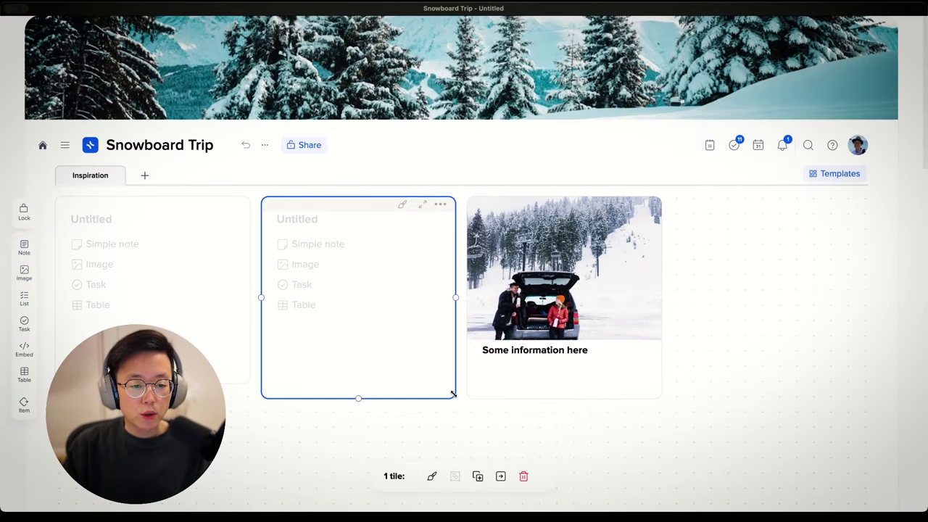
click(309, 223)
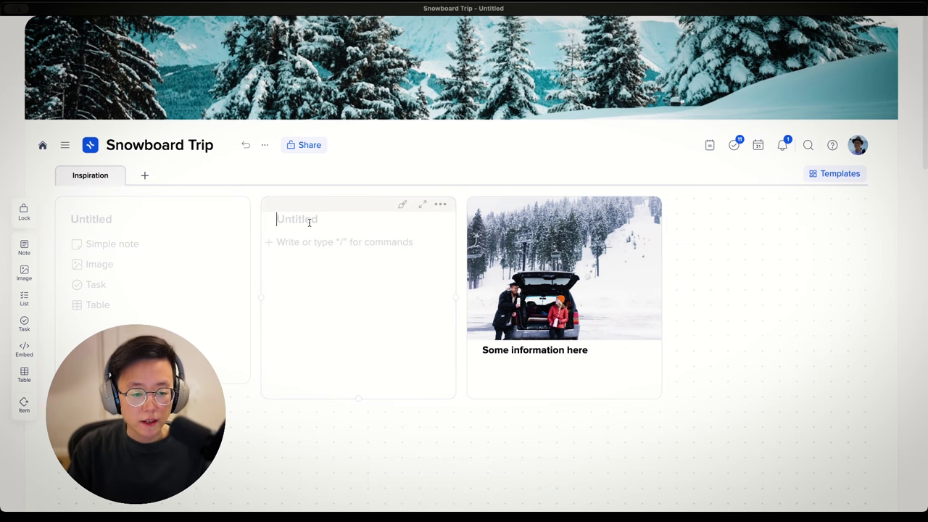
text(Notes )
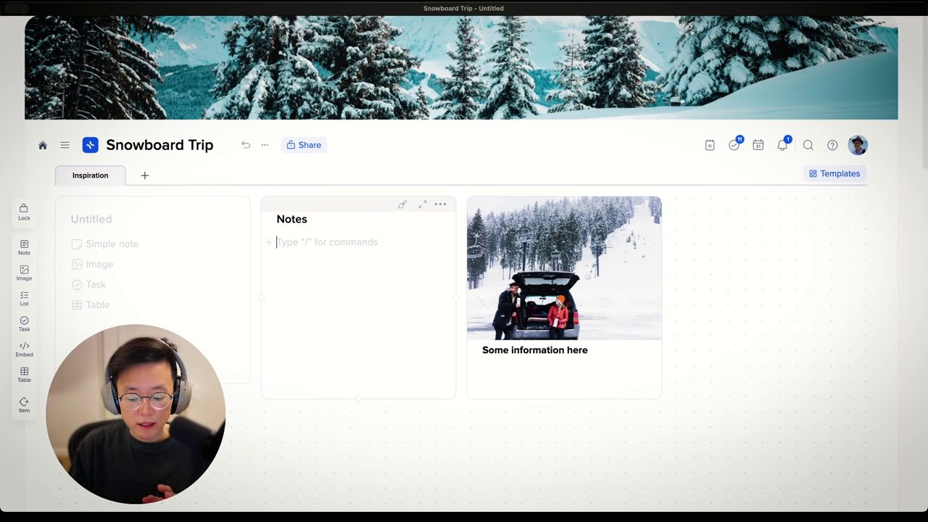
- Insert a large heading block reading "Heading" under the title of the Notes tile
text(/)
scroll(387, 344, down, 6)
text(Headin)
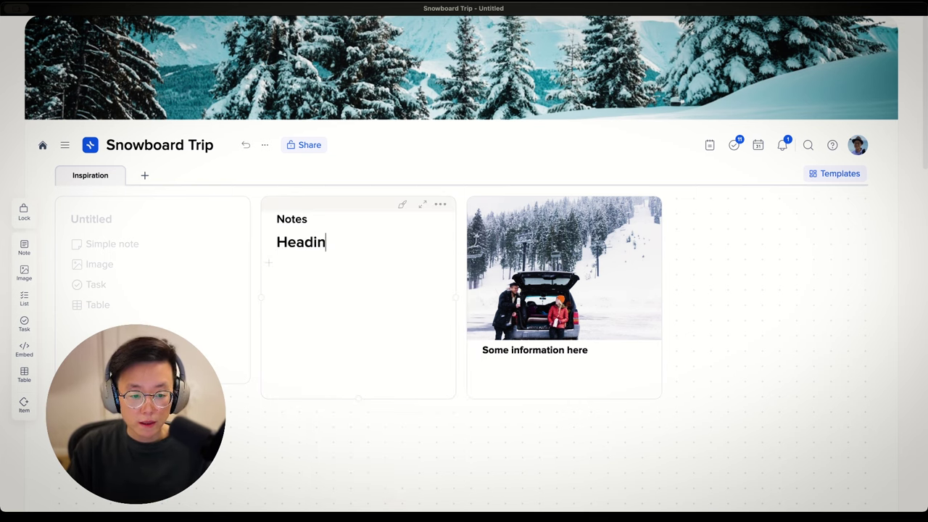
text(g)
key(Return)
- Add the line "Some texts" and the Zermatt snowboarding YouTube video under the heading in the Notes tile, and play the video
text(/)
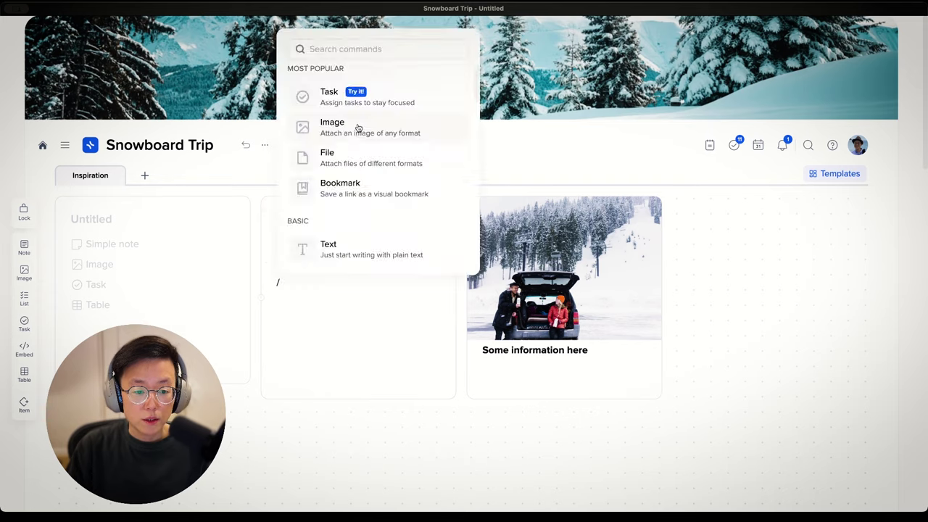
click(356, 126)
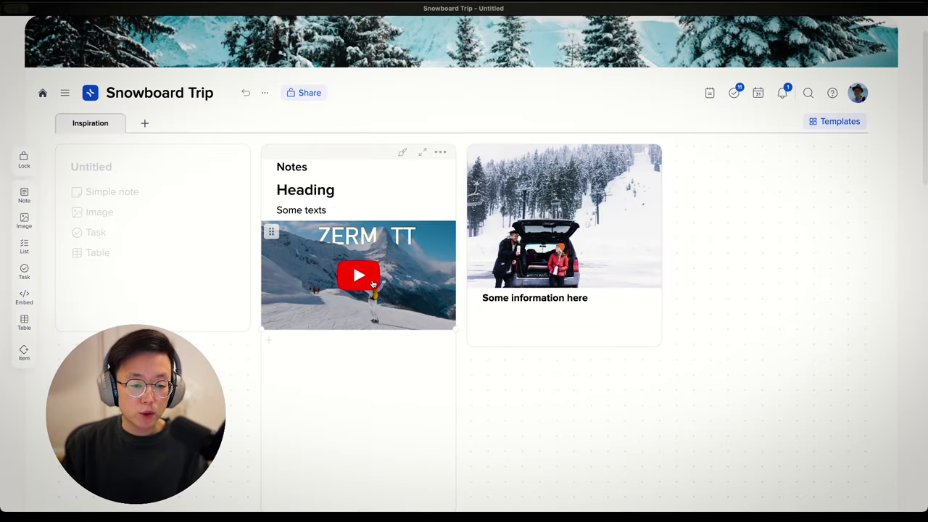
click(375, 282)
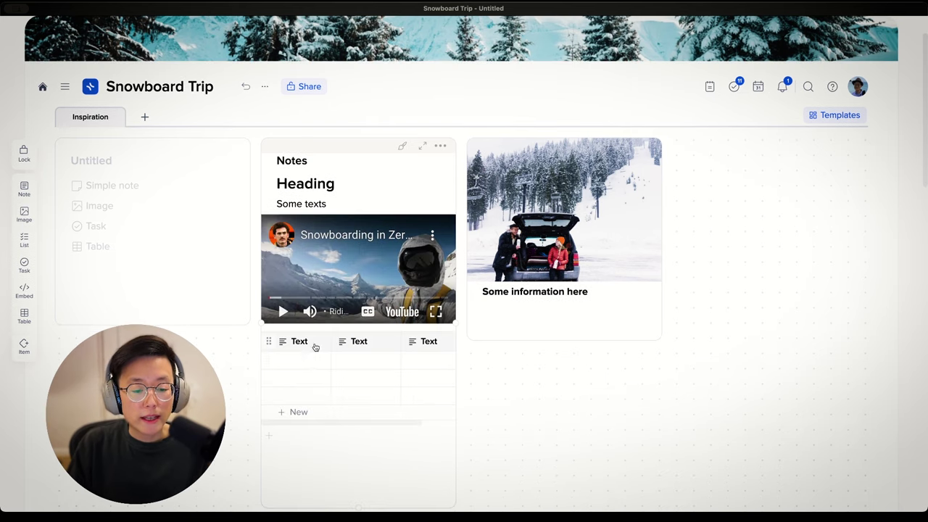
- Insert an untitled nested tile below the table in the Notes tile, and close it again
click(348, 430)
text(/)
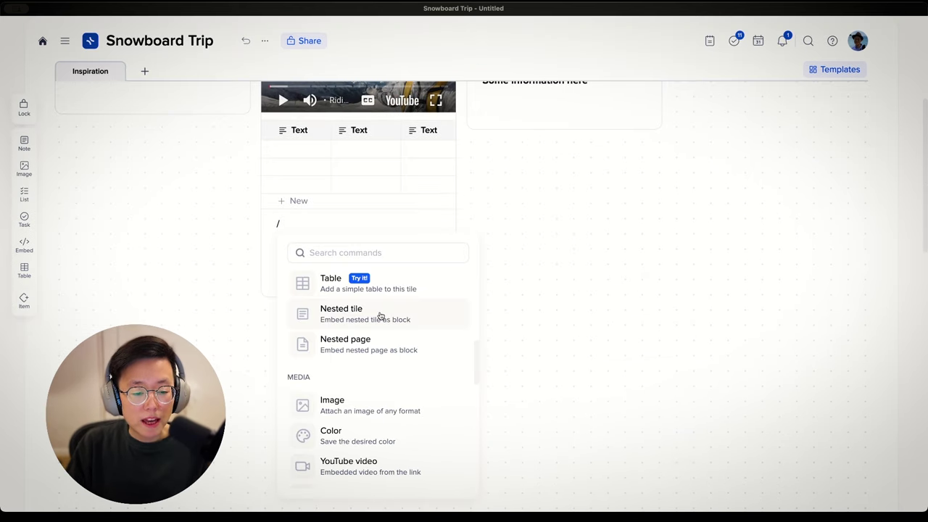
key(Escape)
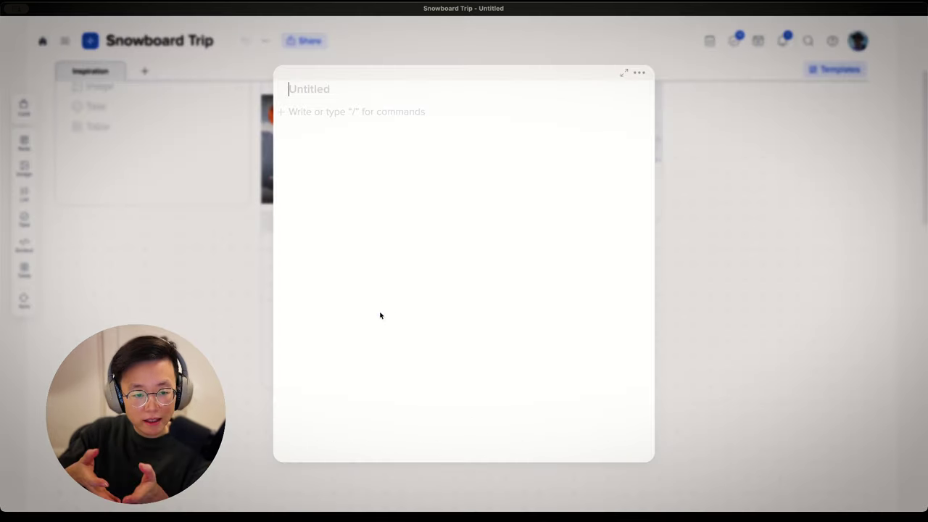
click(660, 231)
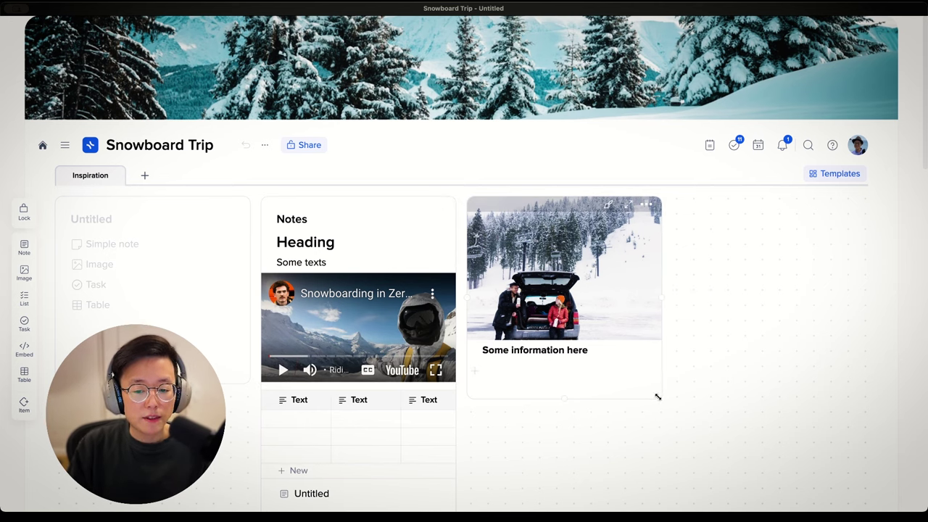
- Shrink the image tile, try a wider shape, and leave it larger than its original size
drag(657, 397, 592, 306)
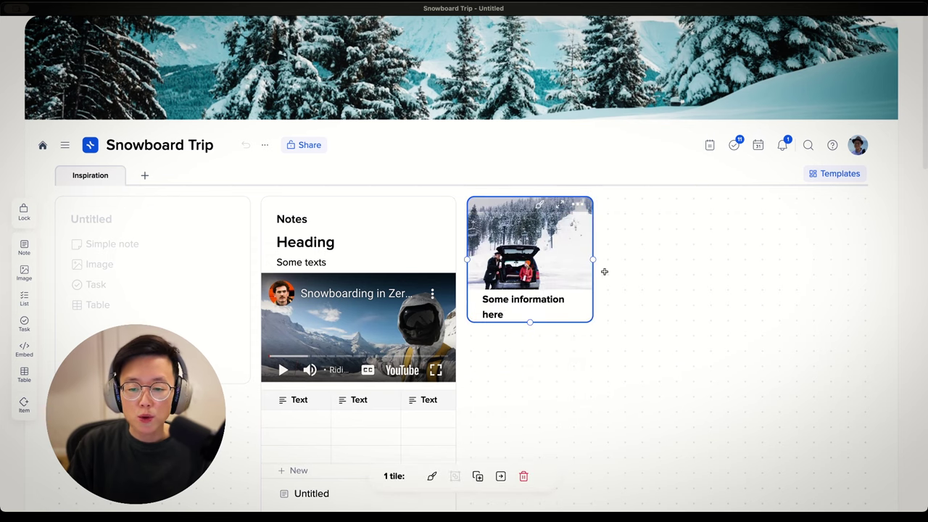
drag(604, 271, 818, 262)
drag(812, 322, 698, 427)
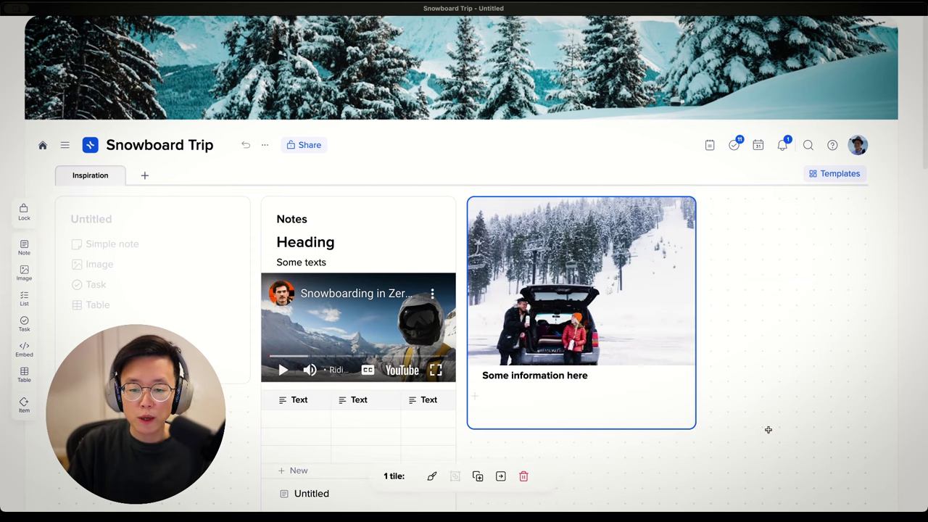
- Create a new collection in table view named "Shopping List" in the Snowboard Trip project
click(143, 174)
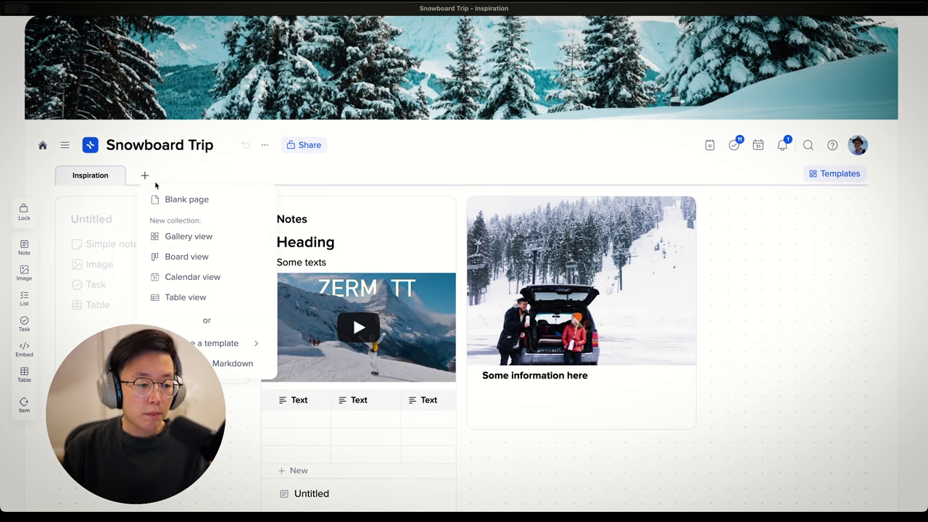
click(192, 298)
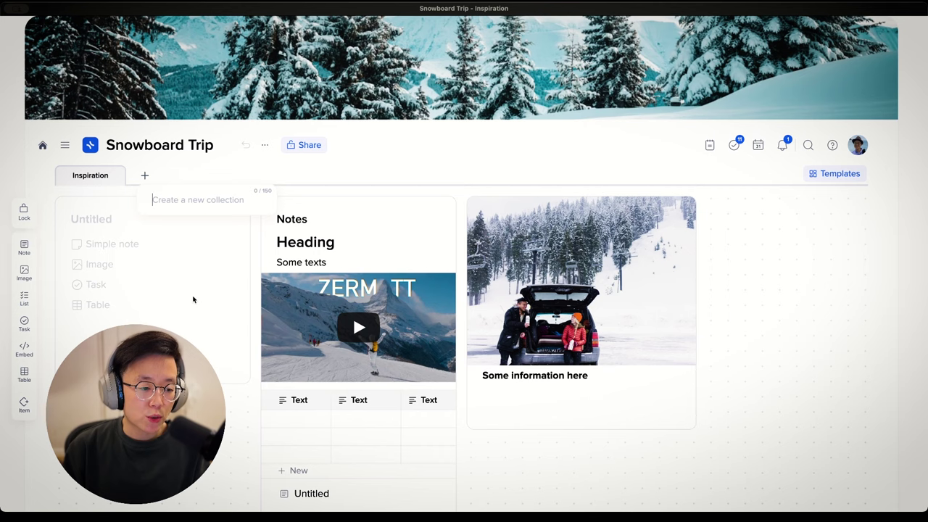
text(Shopping List)
key(Return)
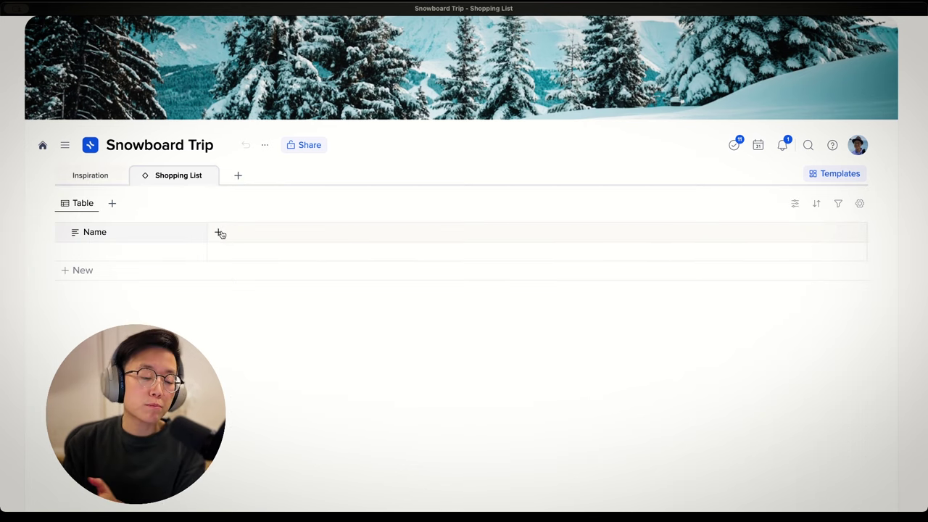
- Add a number property "Price", a checkbox property "Buy?" and a select property "Types" to the Shopping List table
click(220, 233)
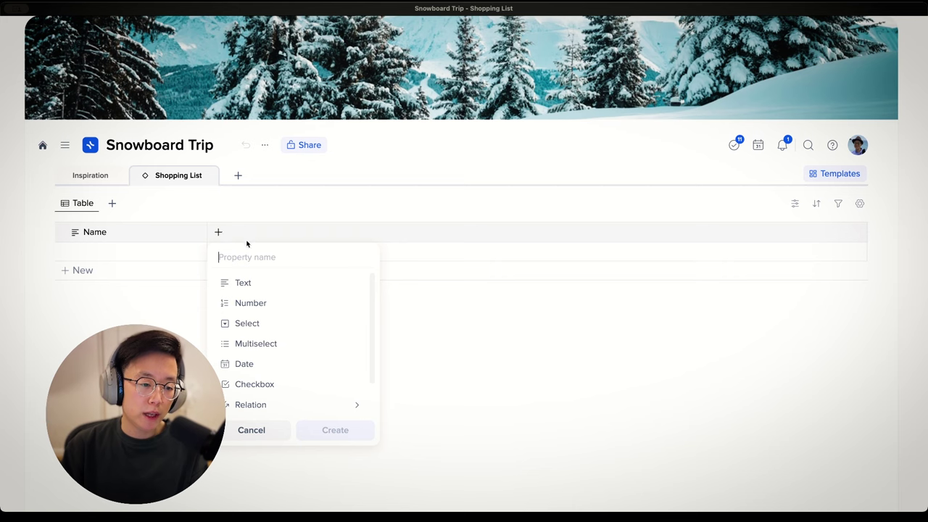
click(276, 302)
text(Price)
key(Return)
click(369, 233)
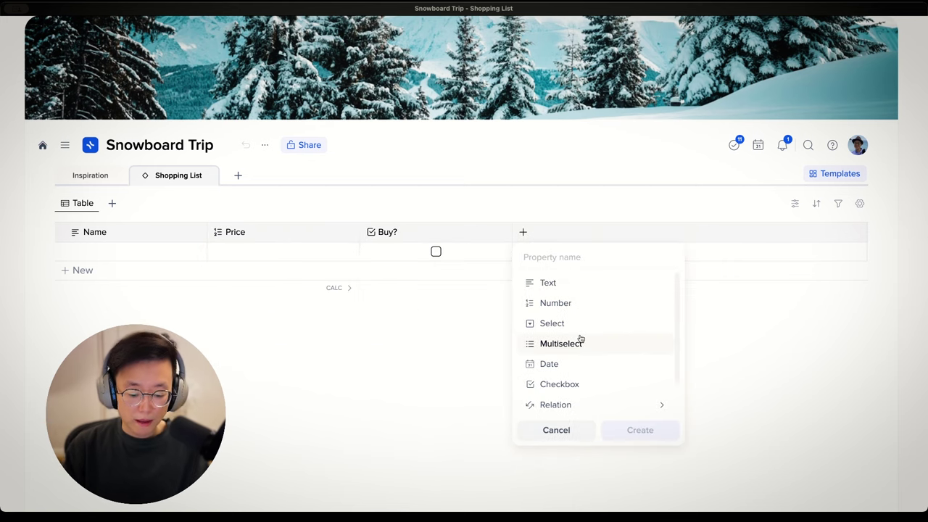
text(Types)
key(Return)
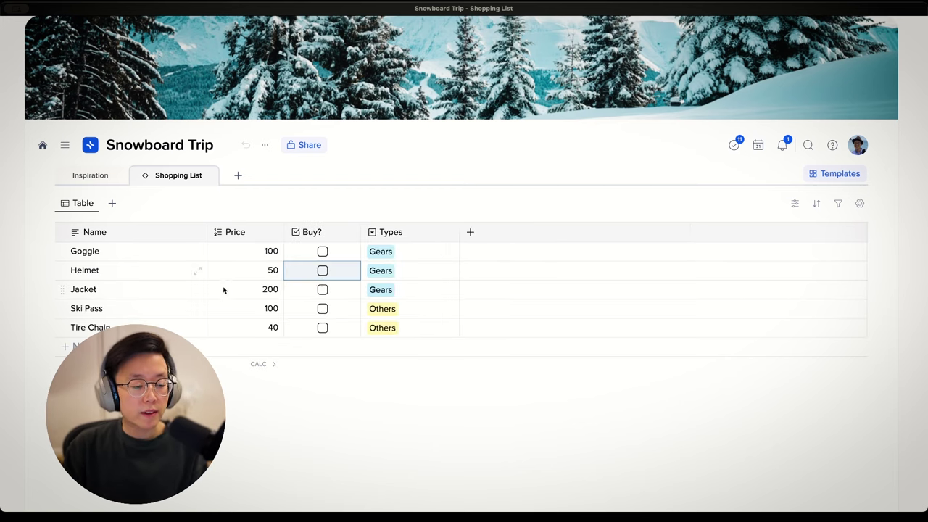
- Add a Board view grouped by Types to the Shopping List and compare it with the table view
click(111, 204)
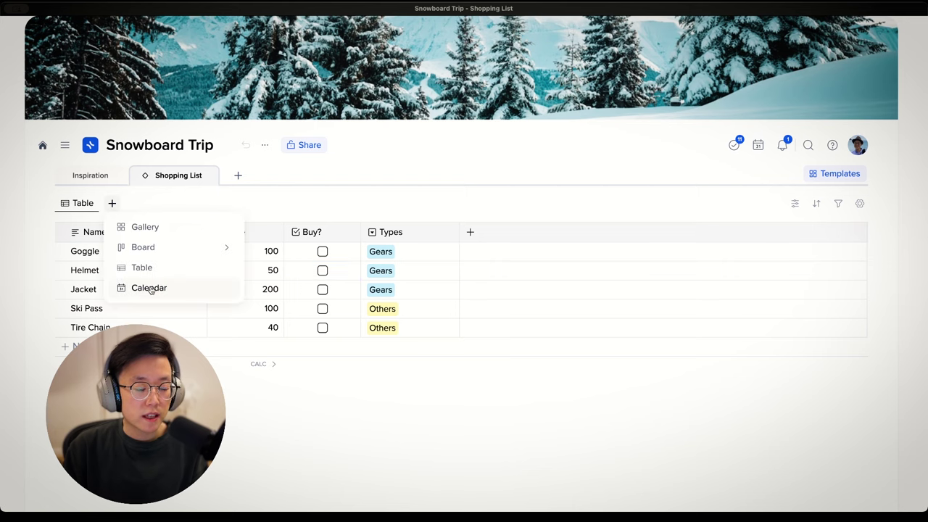
click(147, 246)
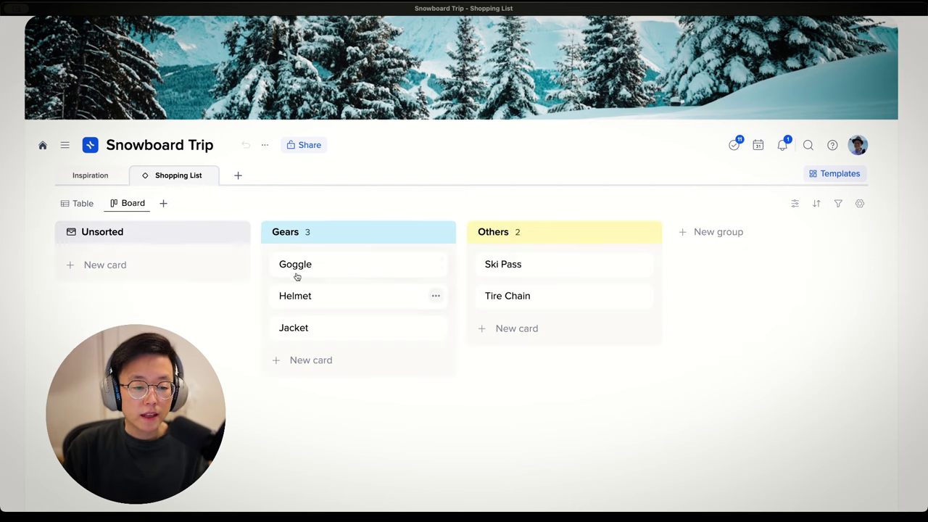
click(77, 203)
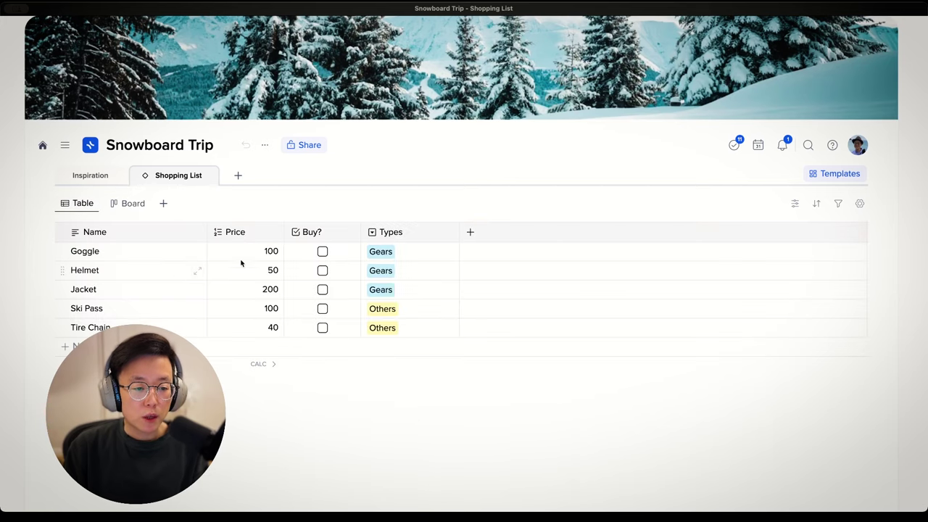
click(128, 205)
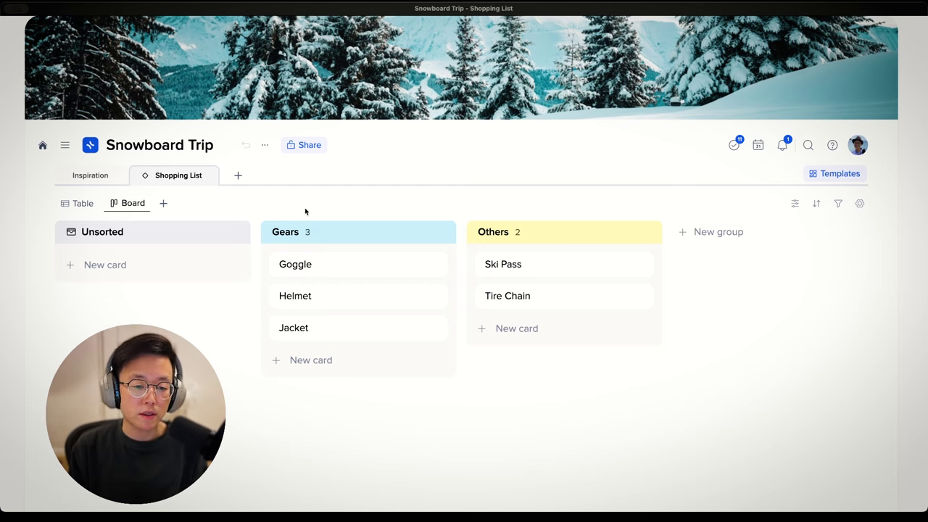
- Review the Inspiration page's tiles and compare them with the Shopping List's table and board views
click(106, 174)
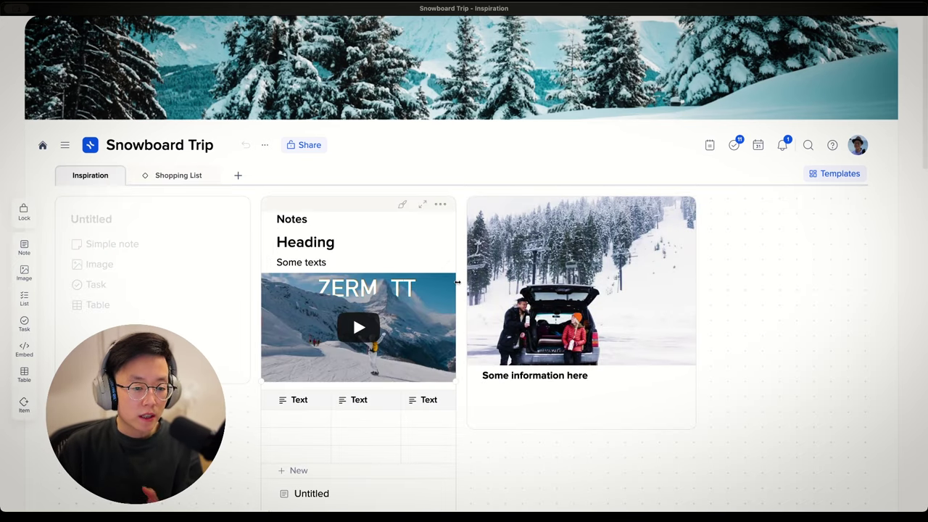
click(442, 287)
click(176, 174)
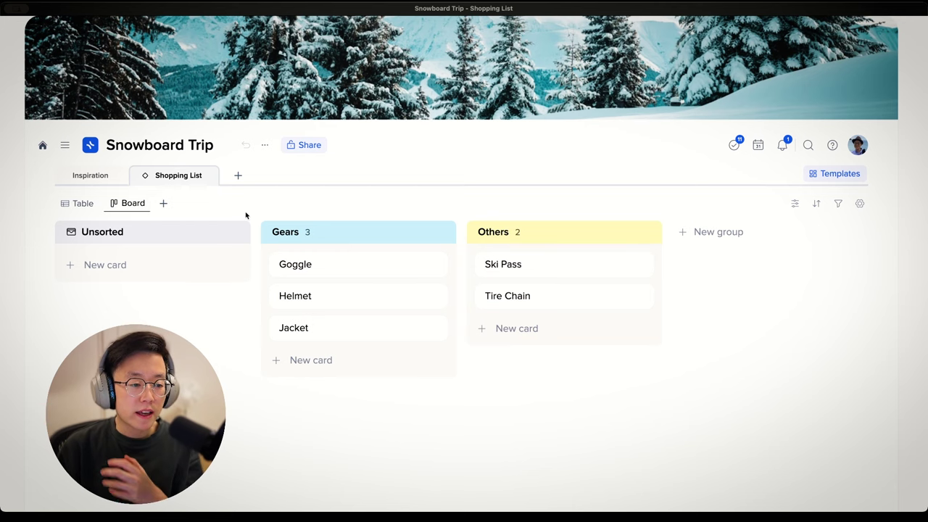
click(81, 202)
click(132, 206)
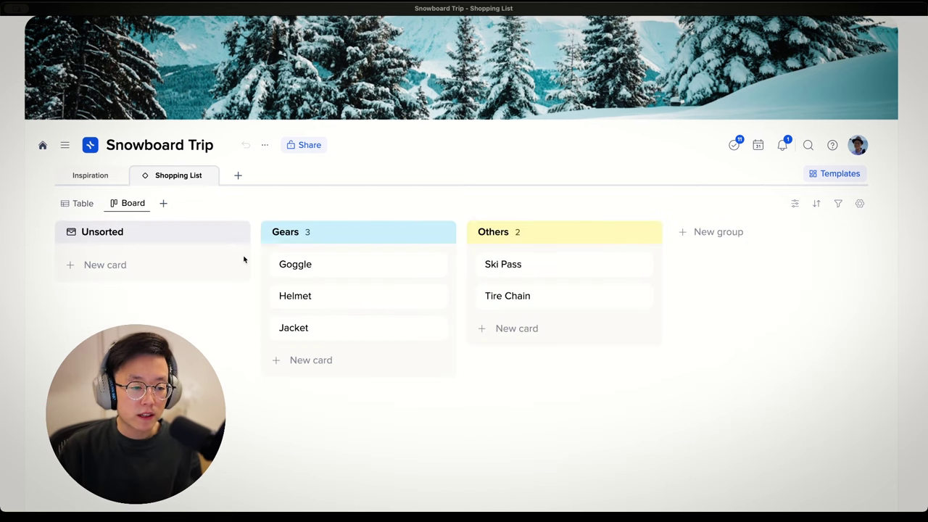
- Put the Shopping List in a new page group named "Things to Buy", and create and open a page "My Styles" in that group
click(210, 176)
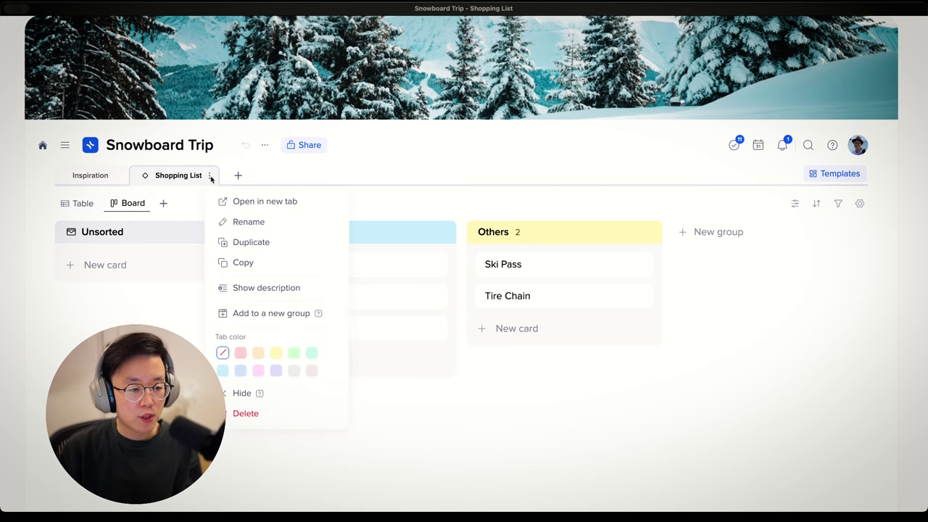
click(262, 313)
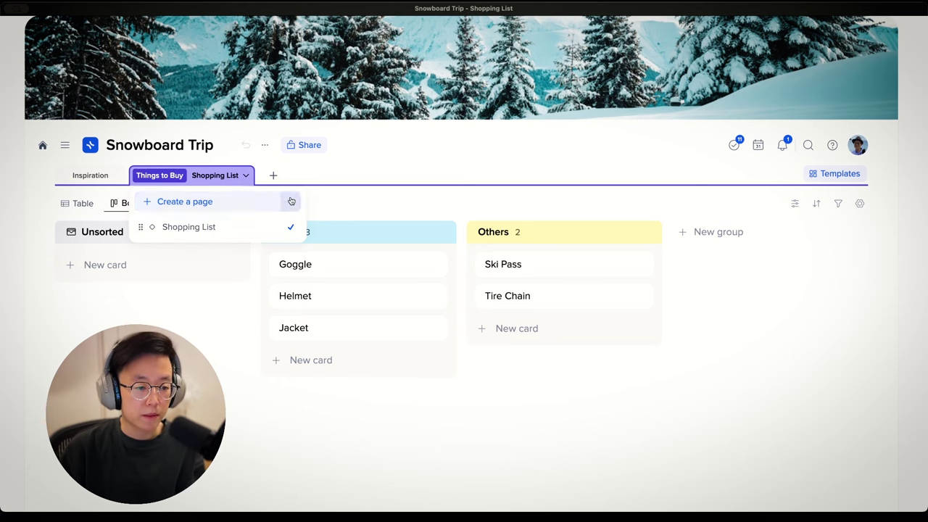
click(265, 203)
text(Styles)
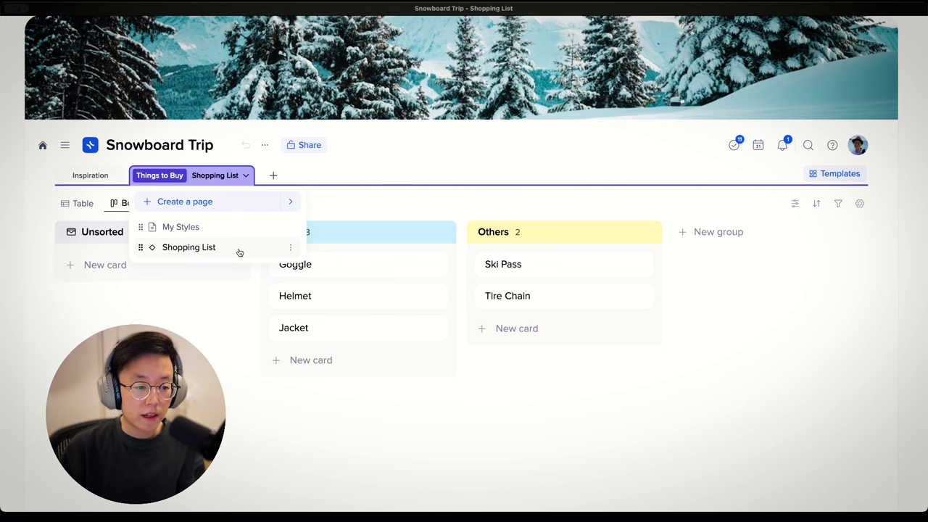
click(214, 227)
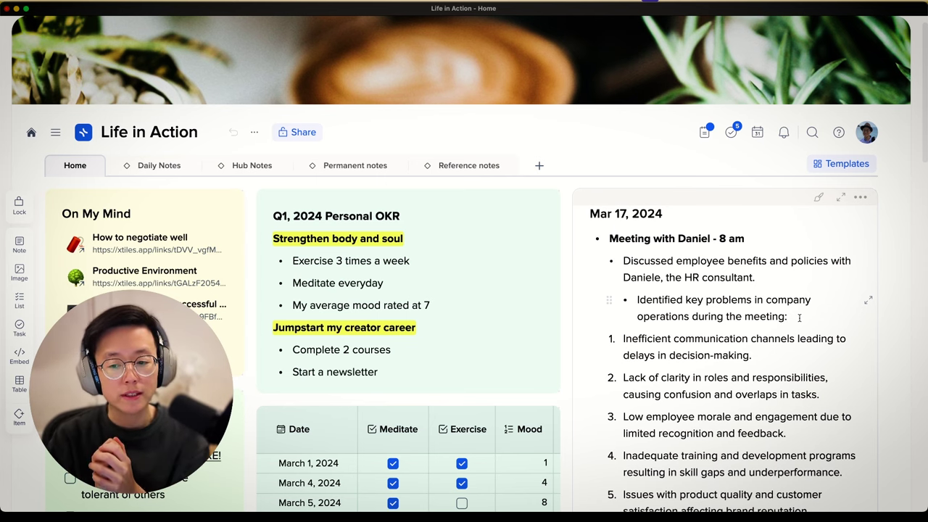
- In the Mar 17, 2024 note on Life in Action's Home page, insert the task "Explore Slack for our company" below the first numbered problem
scroll(705, 208, down, 3)
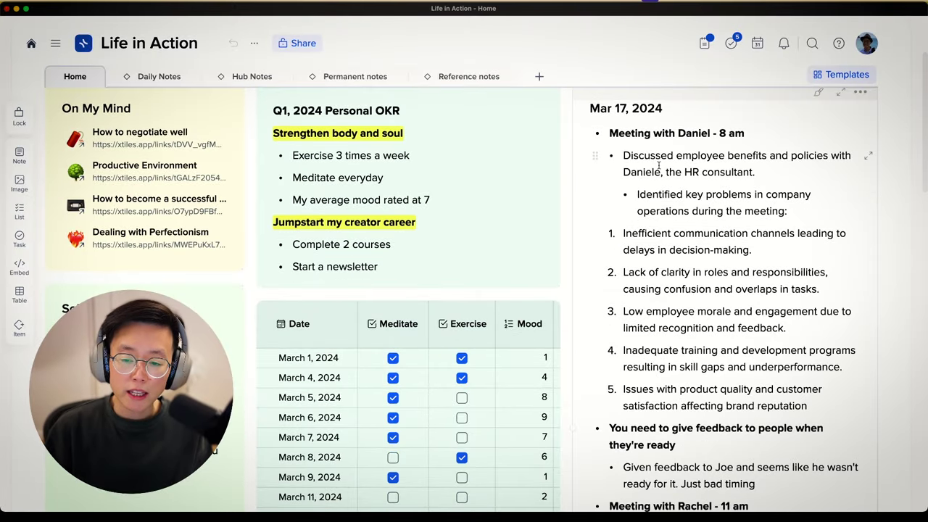
key(Return)
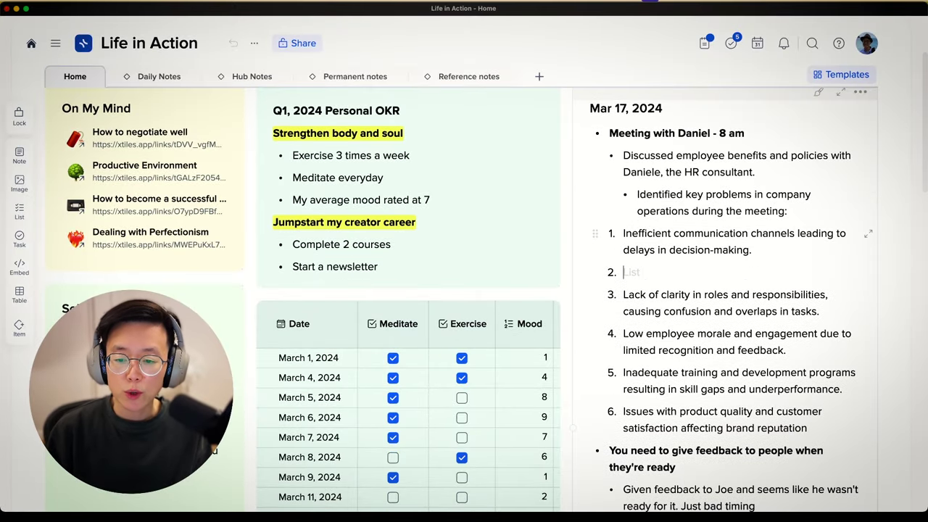
key(BackSpace)
key(BackSpace)
text(/)
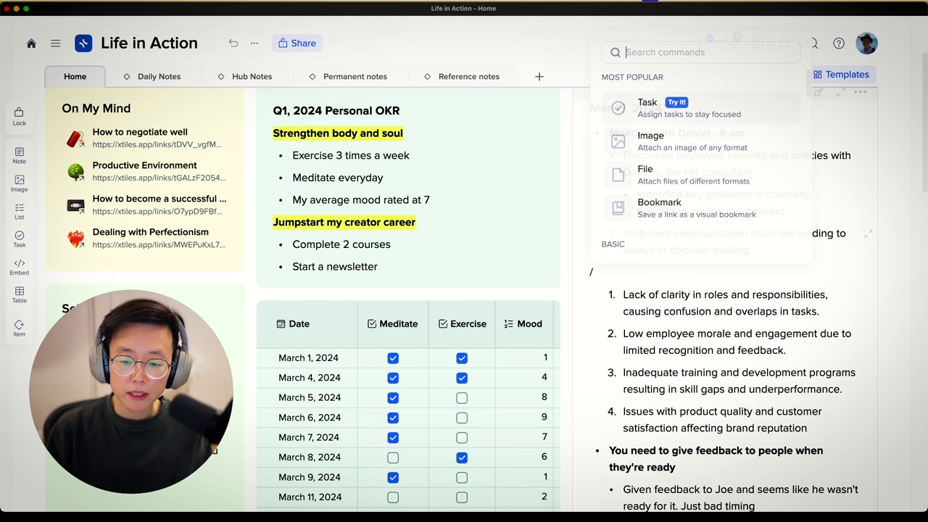
key(Return)
text(Explore Slack for our company)
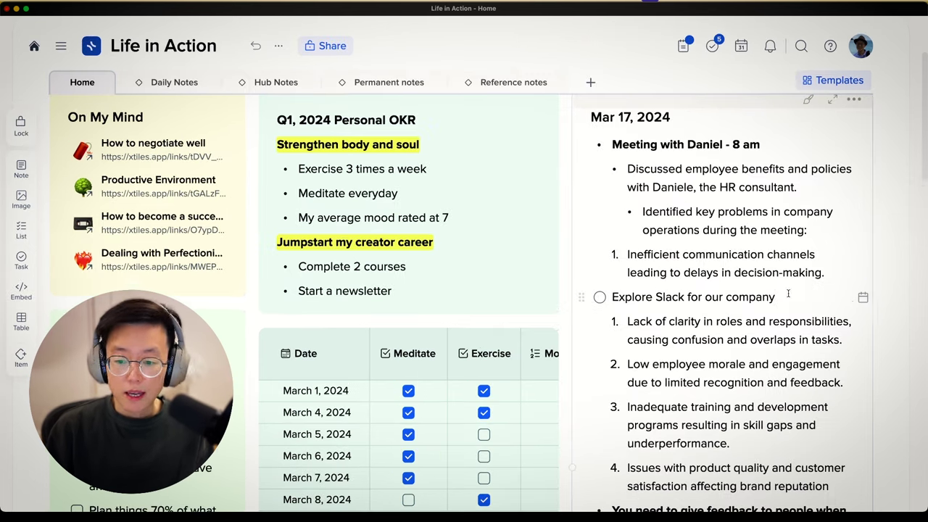
- Set the due date of the task "Explore Slack for our company" to March 23, 2024 and check it in the My tasks list
click(861, 298)
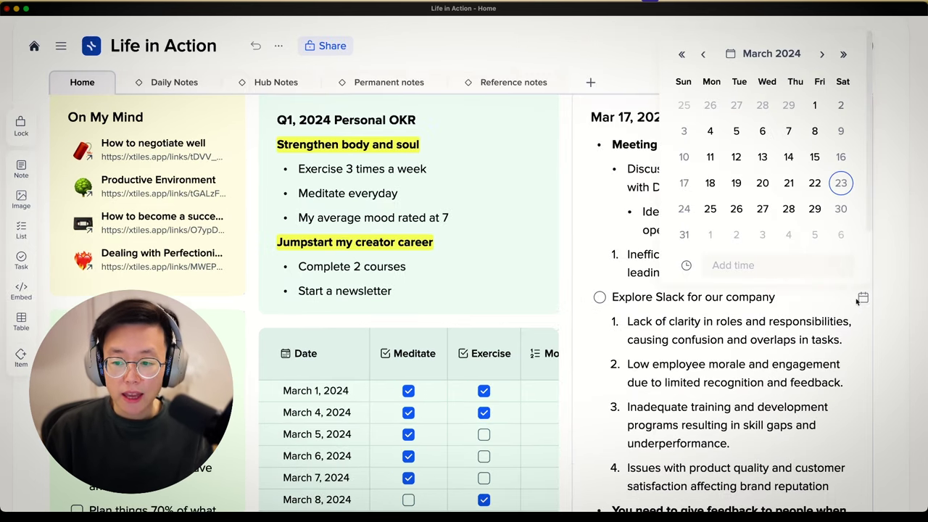
click(842, 183)
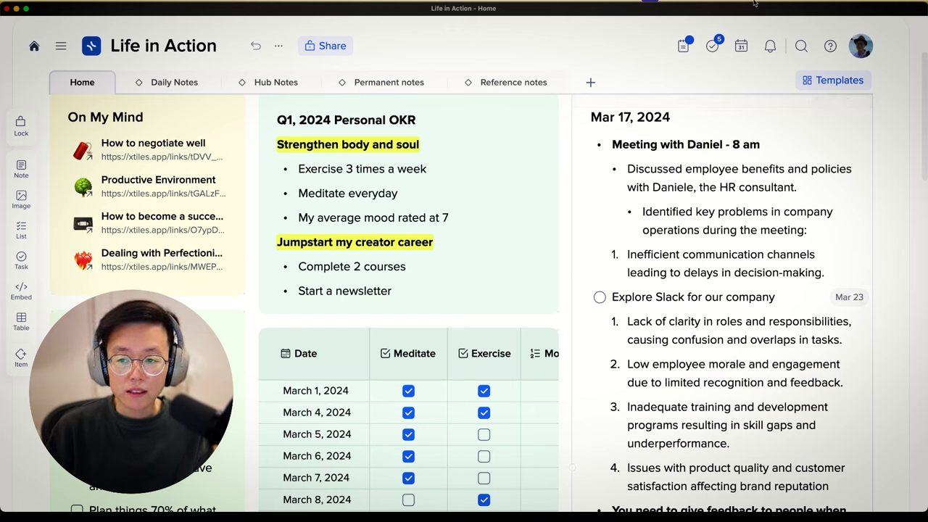
click(710, 45)
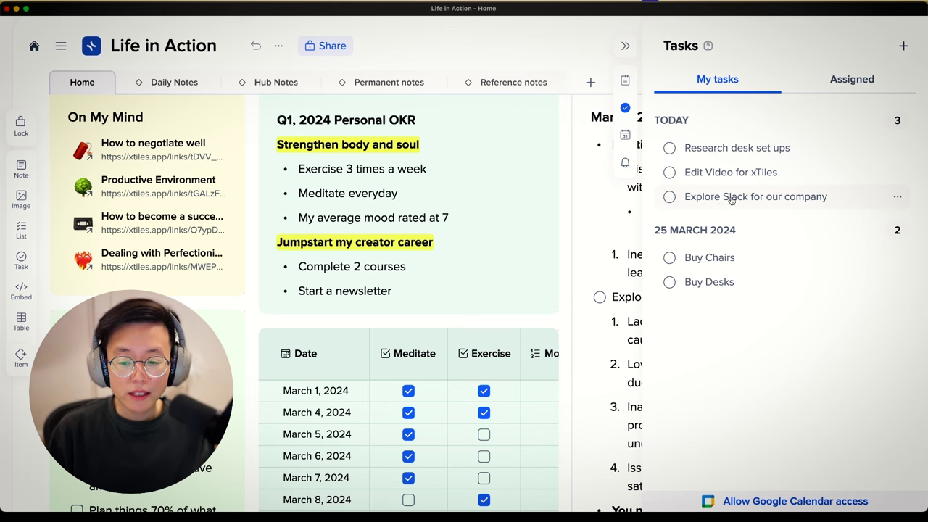
- Open the P - Dream Home Office project's Todos page and compare its dated tasks with the My tasks list
key(ctrl+backslash)
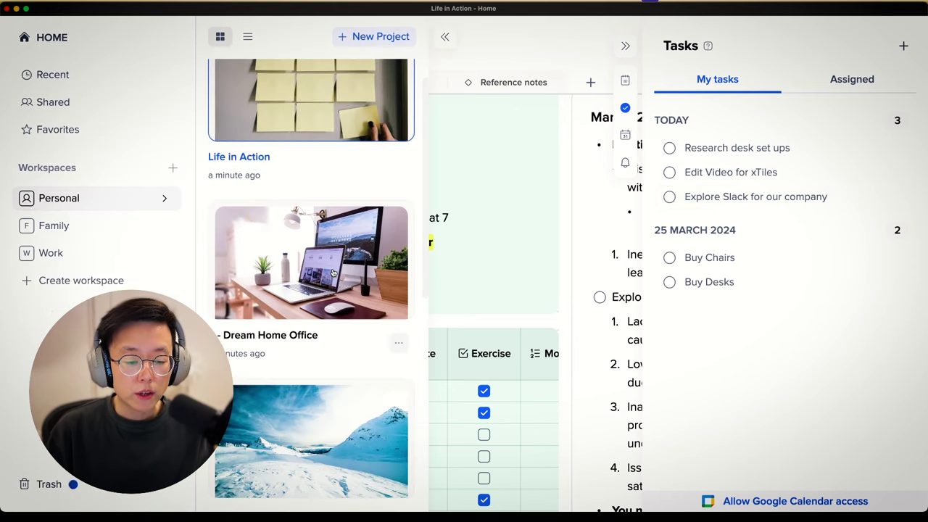
click(333, 273)
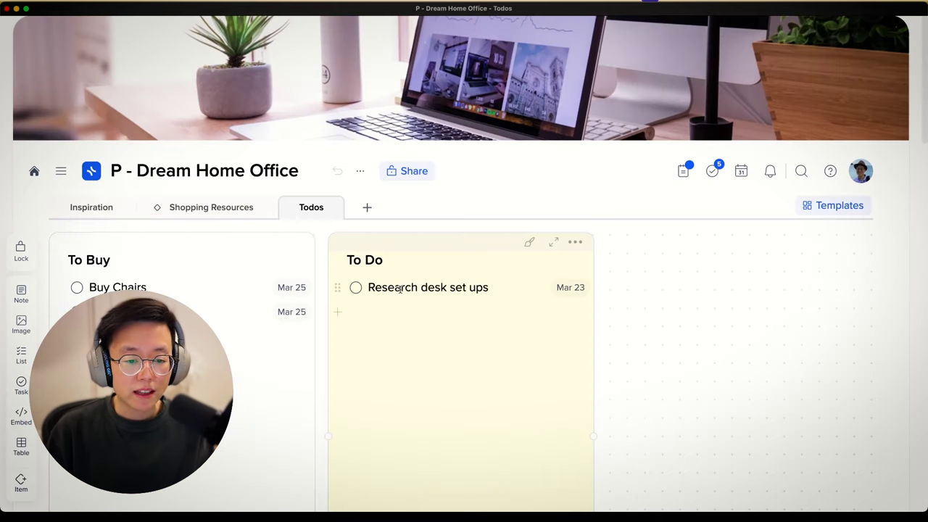
click(435, 287)
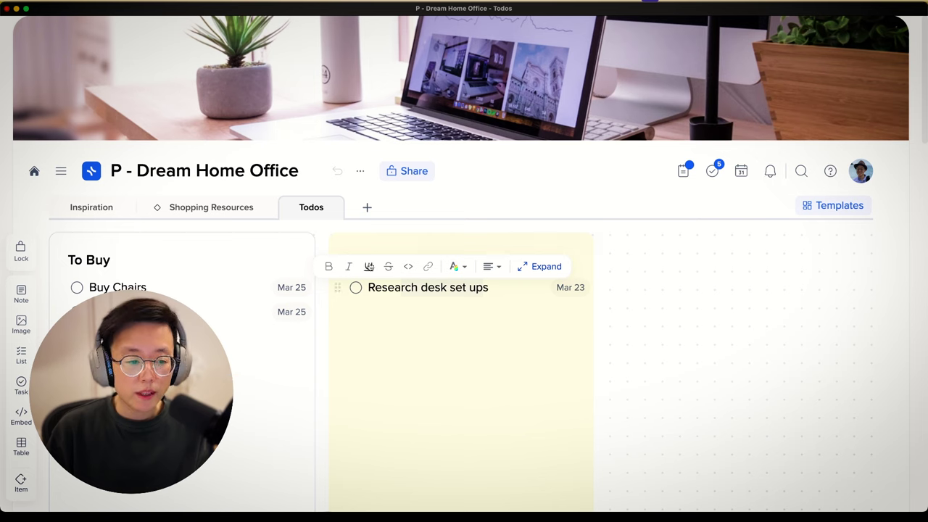
click(718, 165)
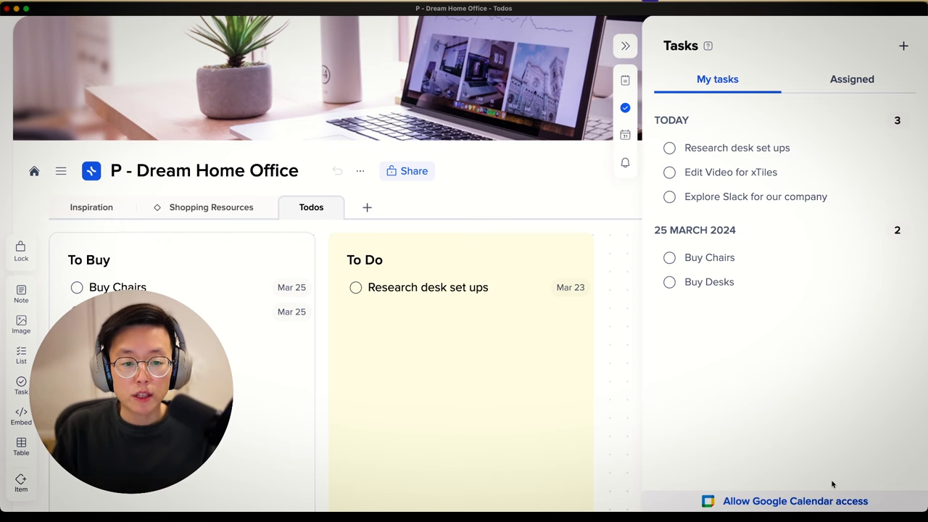
- Create an Inbox note titled "Some information" with the text "Some information here" and place it above the To Do tile on the Todos page
click(625, 81)
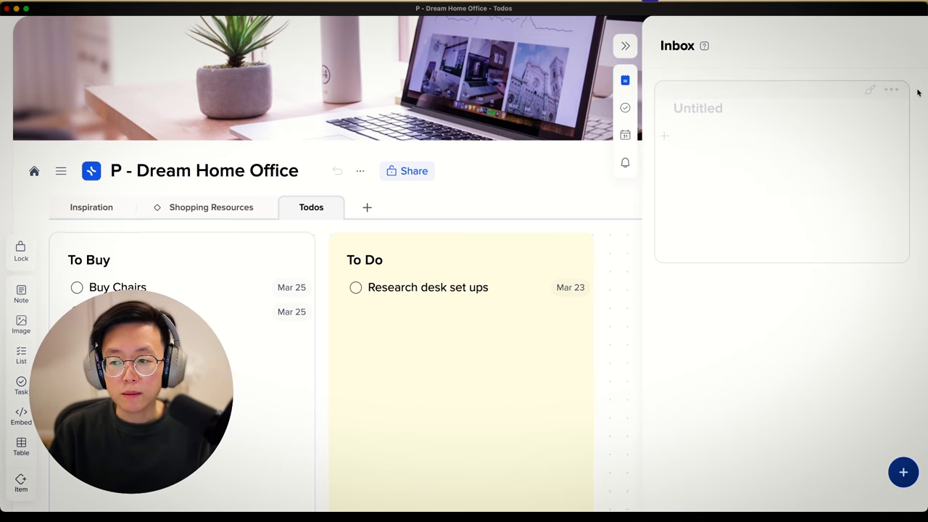
click(891, 90)
click(787, 185)
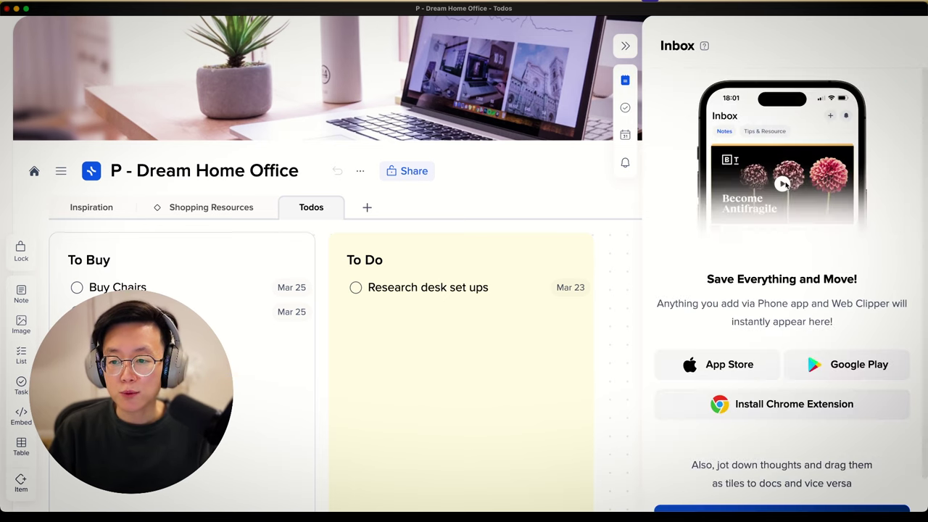
click(791, 510)
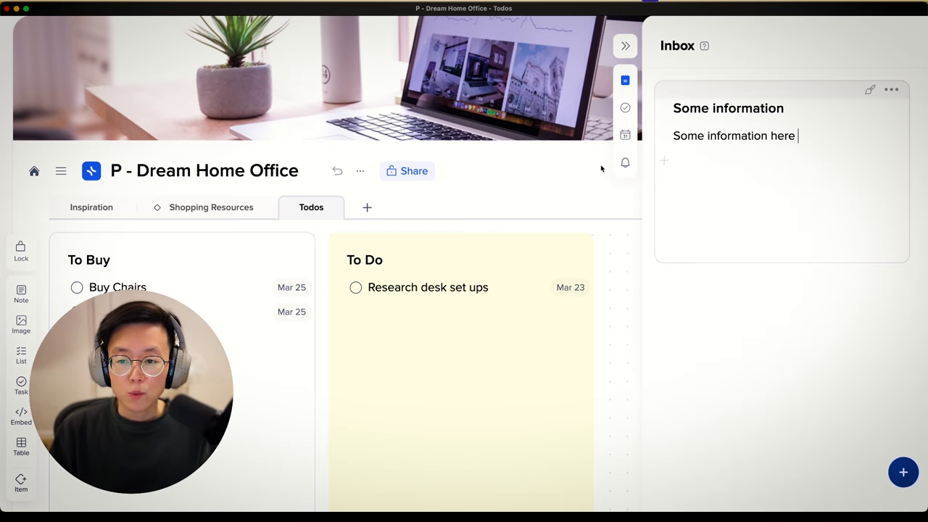
click(552, 234)
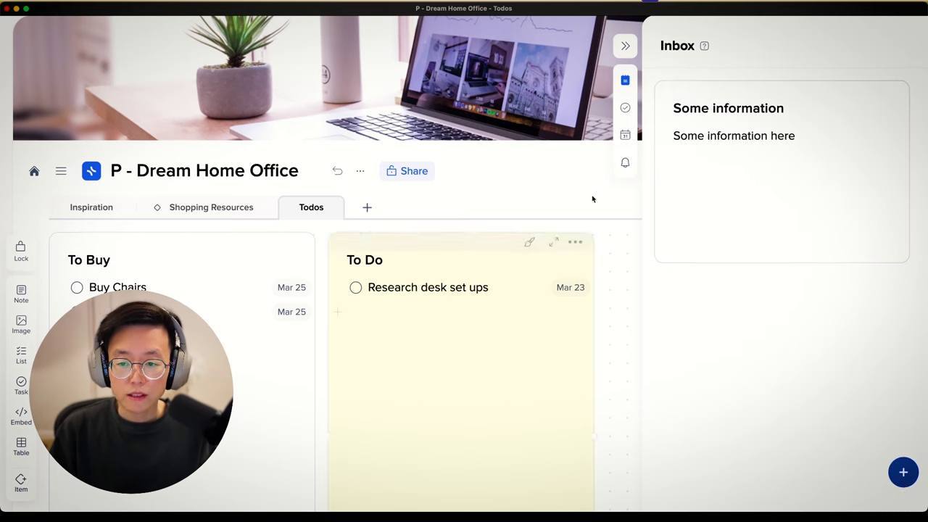
drag(714, 84, 361, 239)
- Review the due-today notifications and the scheduled tasks in the March 2024 calendar, and close the calendar
click(625, 162)
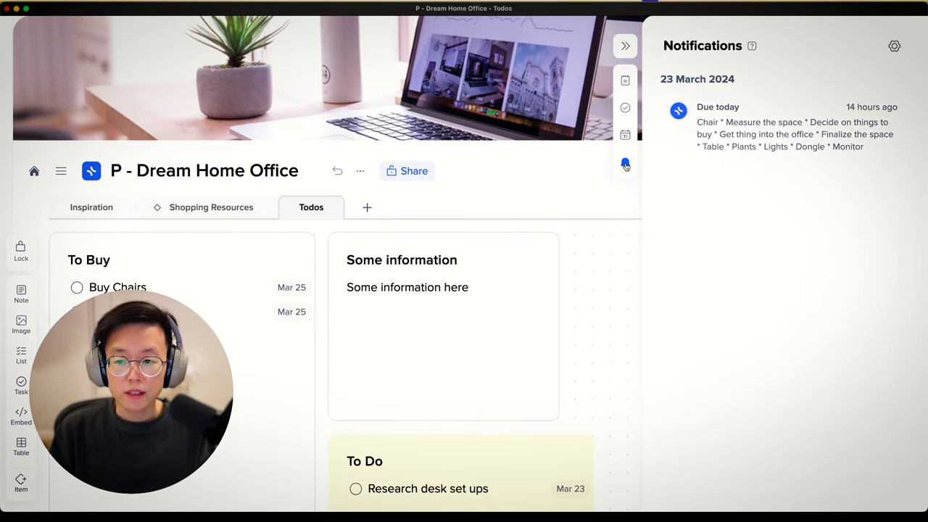
click(625, 136)
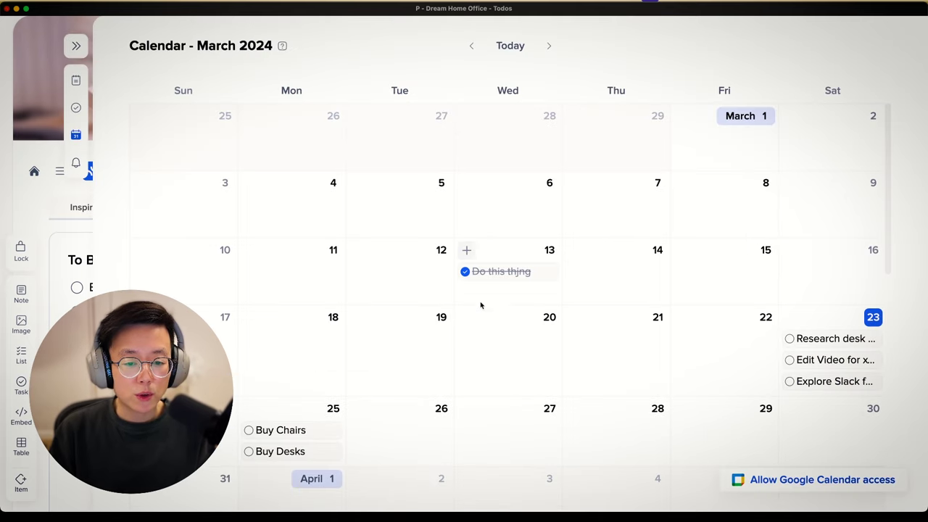
key(Escape)
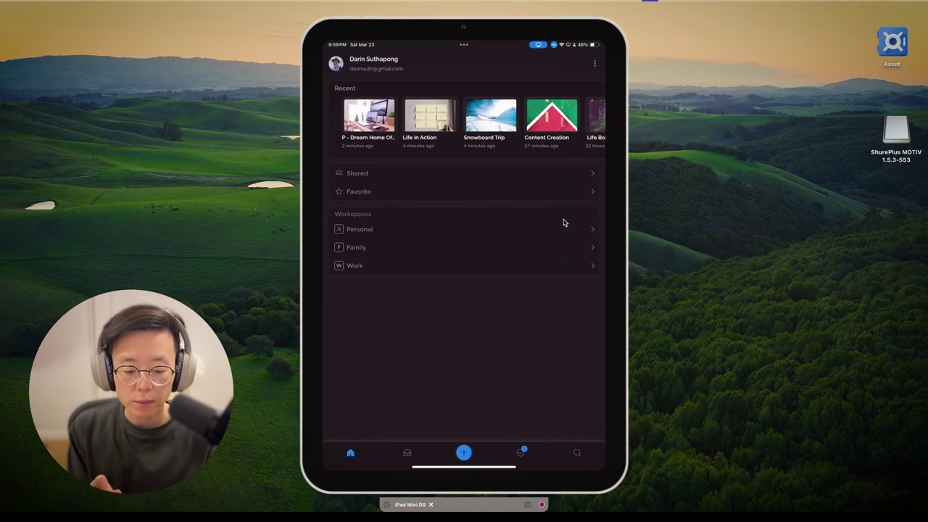
- On the mirrored iPad, review xTiles' home screen, Inbox notes, Note and Task creation options, and the My tasks list
click(564, 224)
click(564, 223)
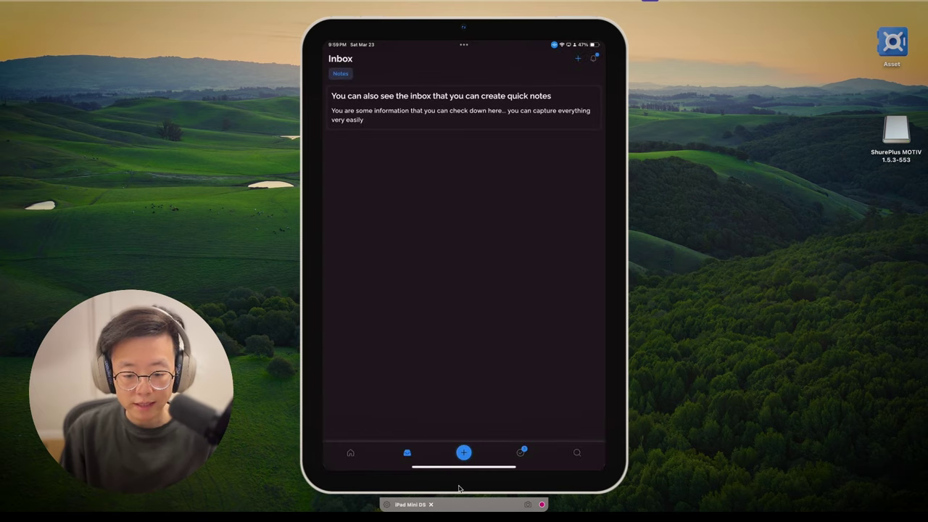
click(463, 453)
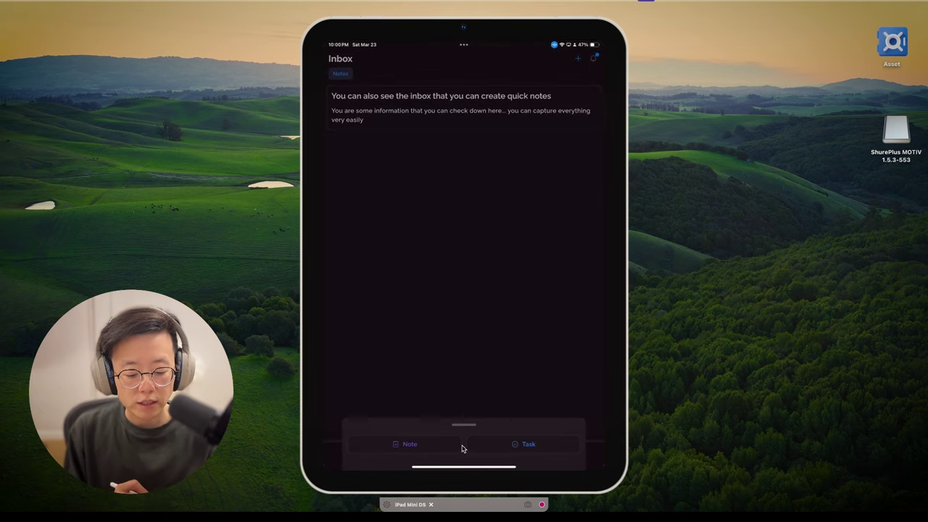
click(526, 450)
click(526, 453)
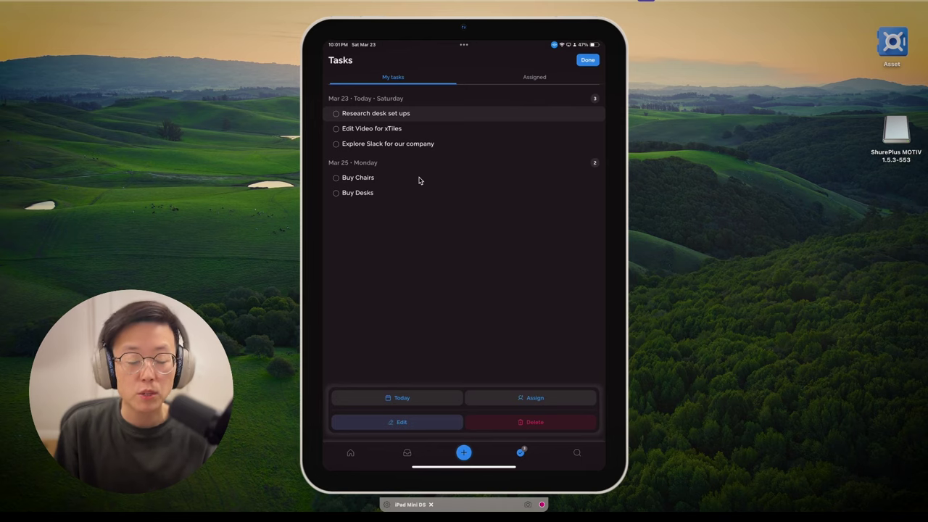
key(Escape)
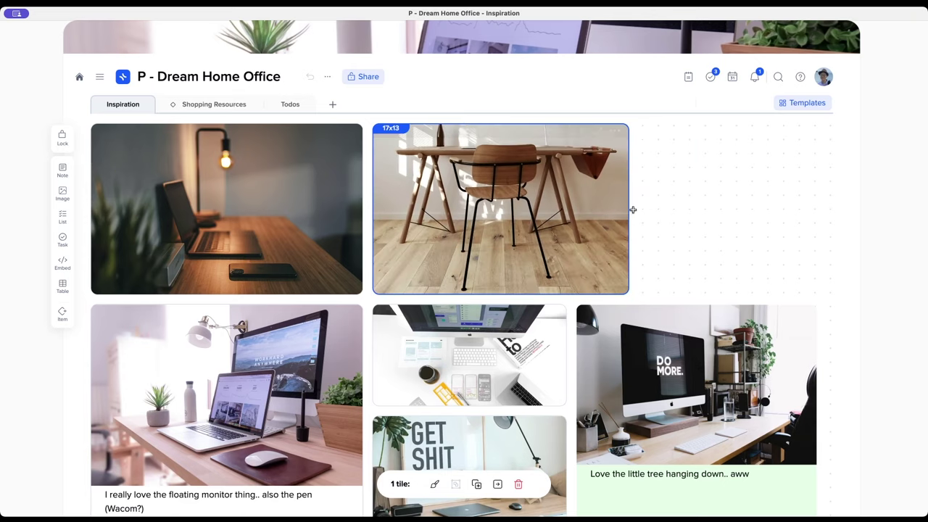
- On the Inspiration page, narrow the chair image tile to 14x13 and add an empty tile in the free space beside it
drag(632, 207, 586, 208)
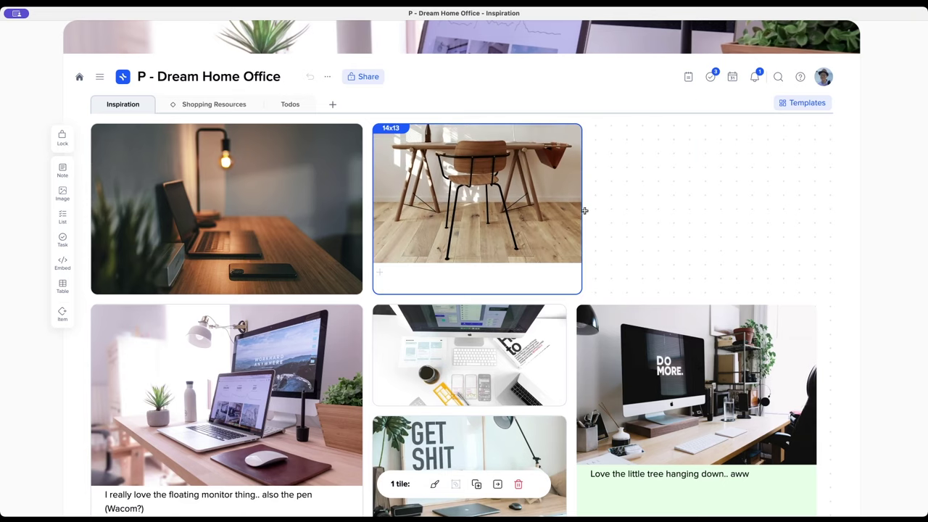
drag(592, 124, 819, 298)
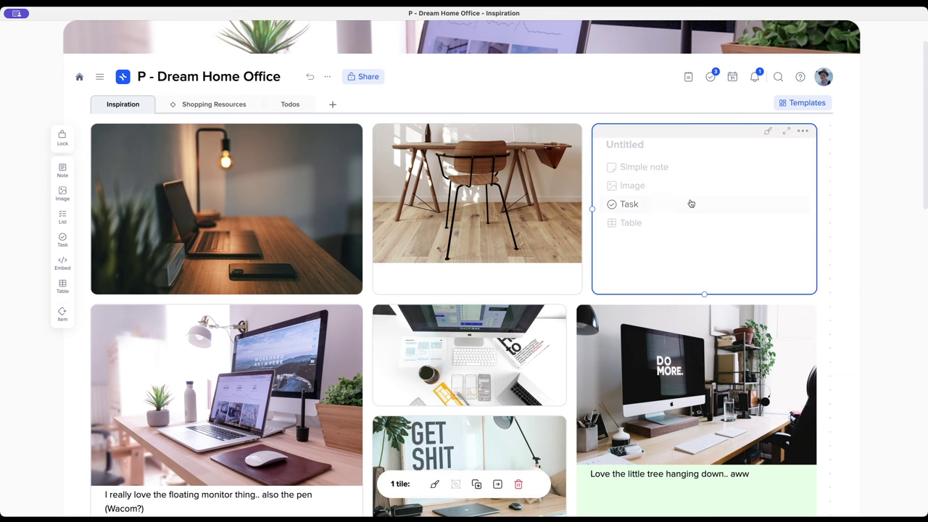
click(638, 145)
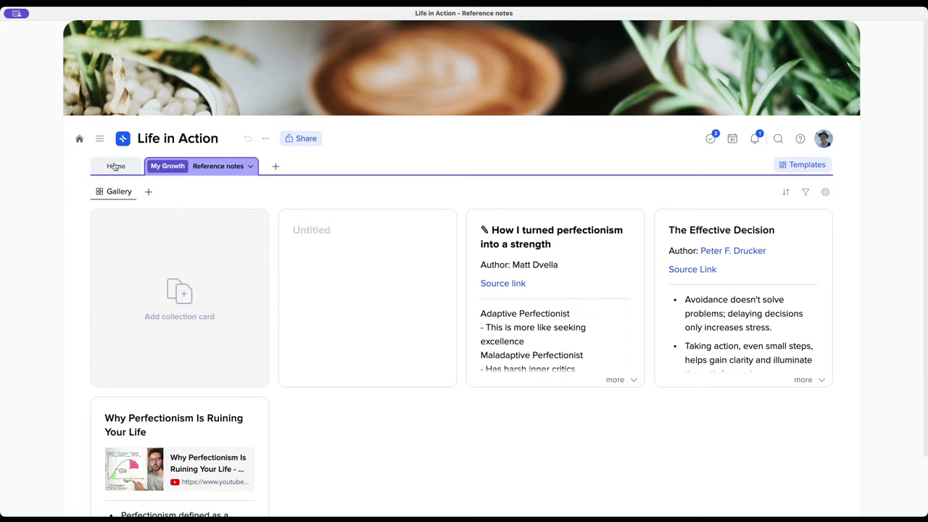
- View Life in Action's Home page, browse the Personal workspace's projects, and open Daily Notes in the My Growth page group
click(110, 166)
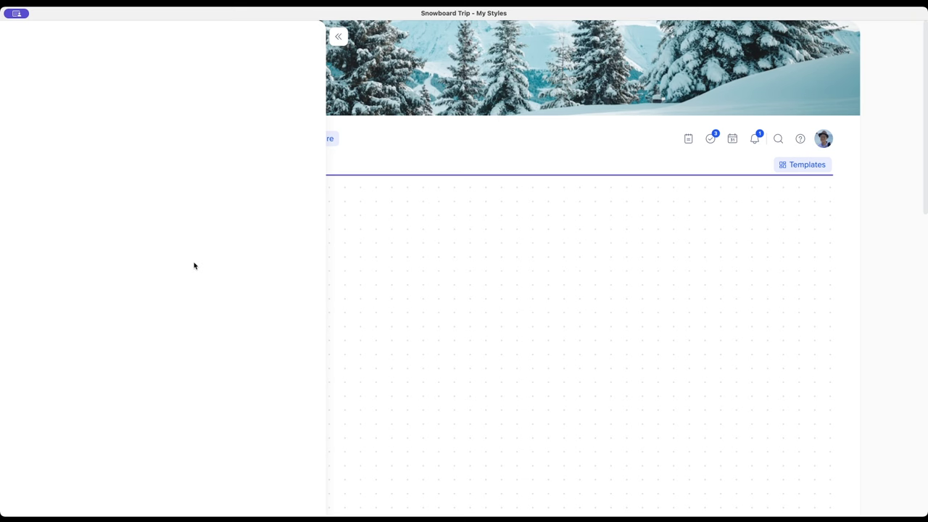
scroll(196, 263, down, 3)
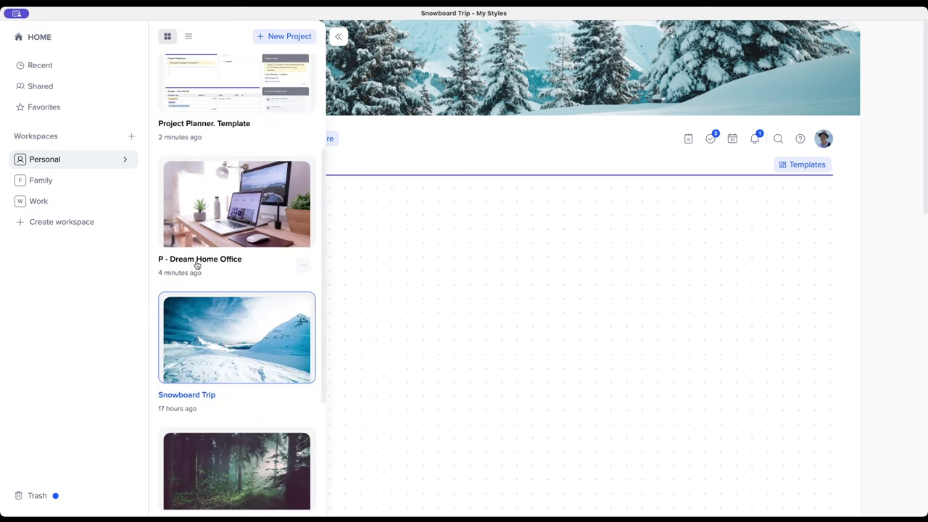
scroll(240, 330, down, 3)
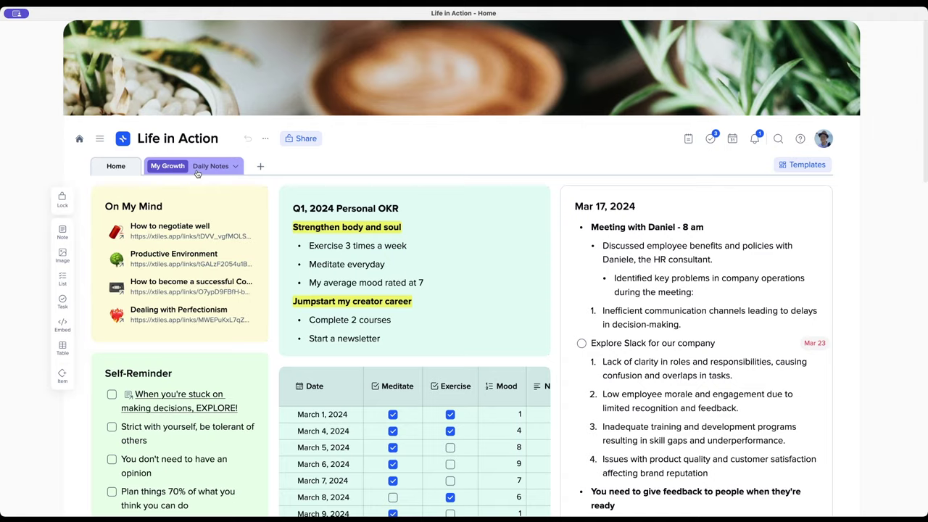
click(197, 173)
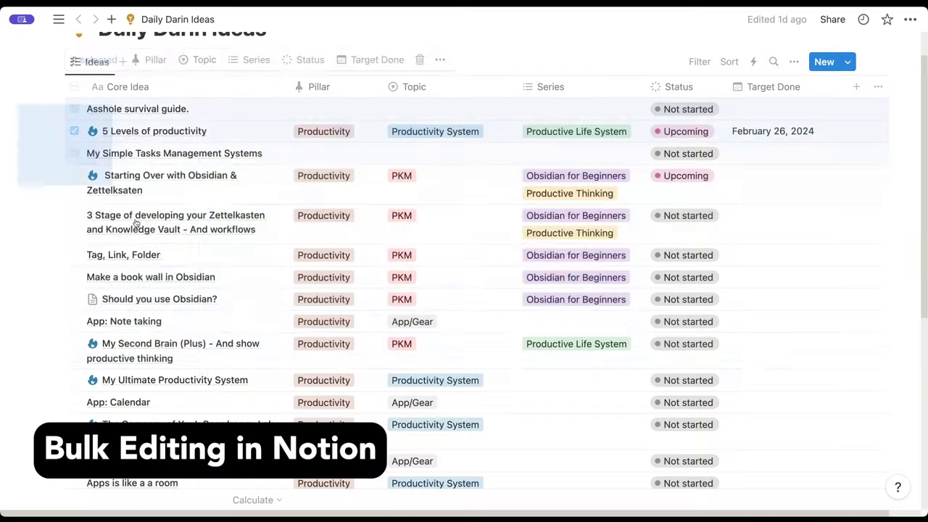
- Switch to Notion, select the first 13 rows of the ideas table, and choose the bulk action for their icons
drag(196, 135, 211, 417)
click(440, 62)
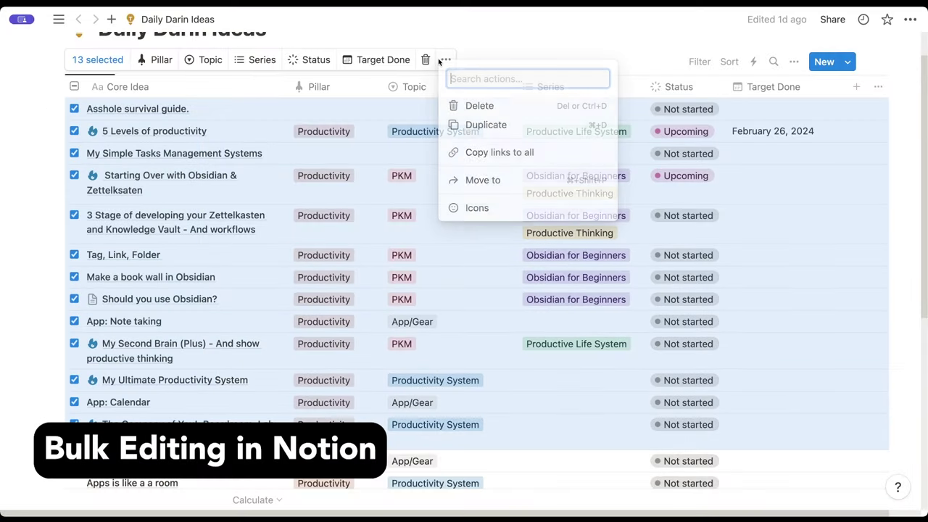
click(480, 207)
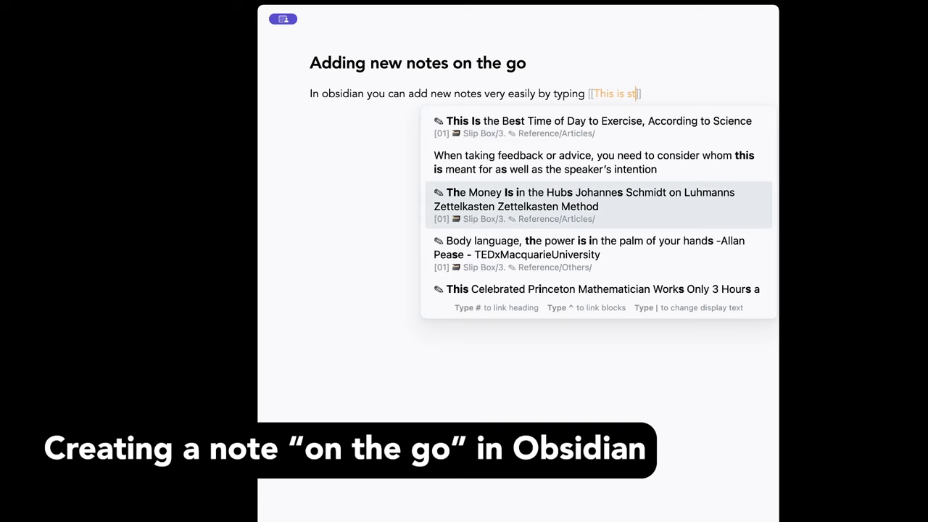
- Switch to Obsidian and write the title of an inline note link in the "Adding new notes on the go" note
text(he name of the)
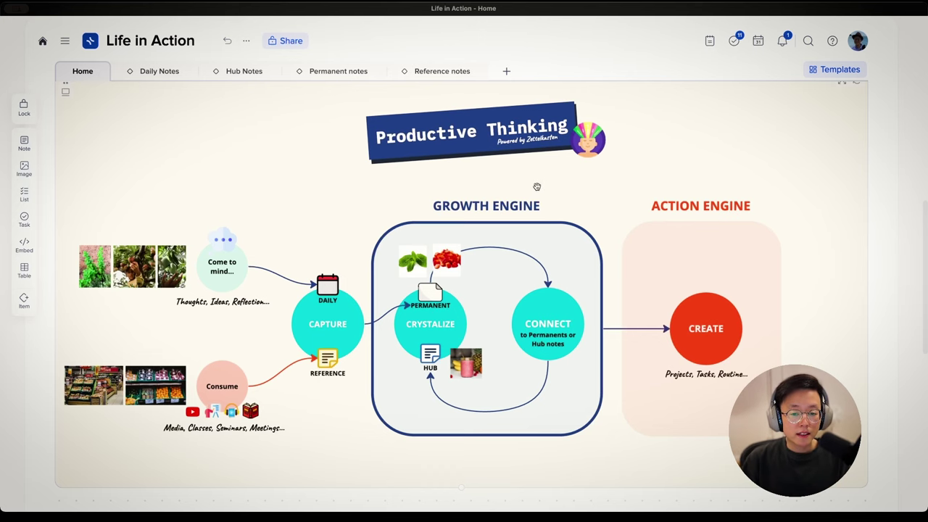
- Examine the Productive Thinking diagram and the On My Mind, Self-Reminder and Q1 Personal OKR tiles on the Home page
scroll(515, 229, down, 2)
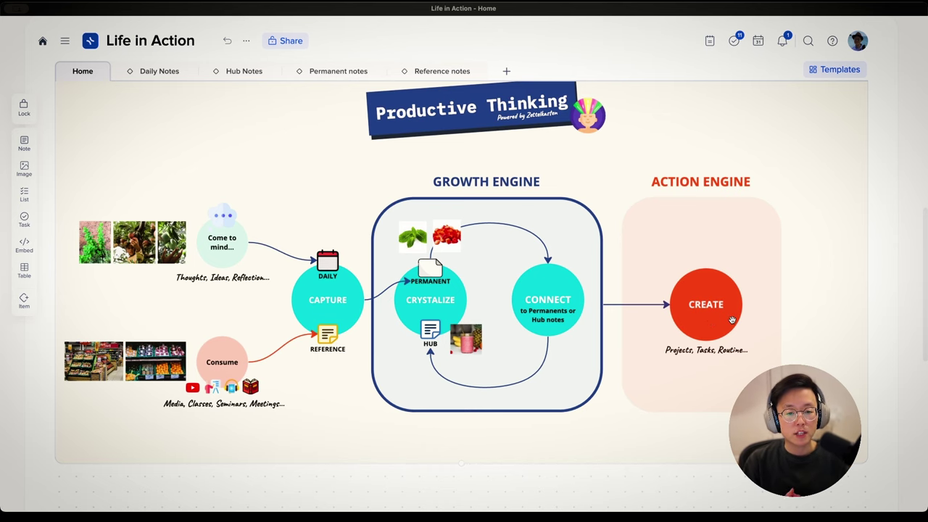
scroll(692, 268, up, 1)
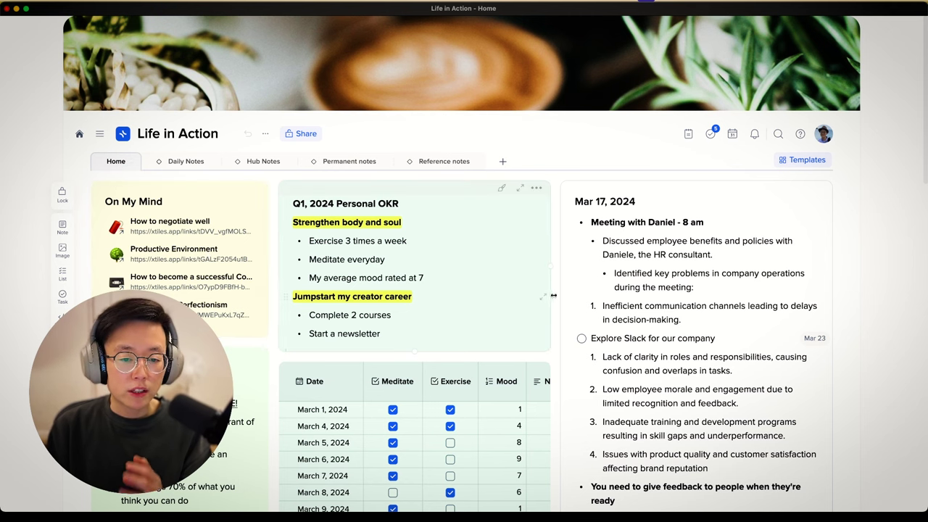
scroll(551, 295, down, 2)
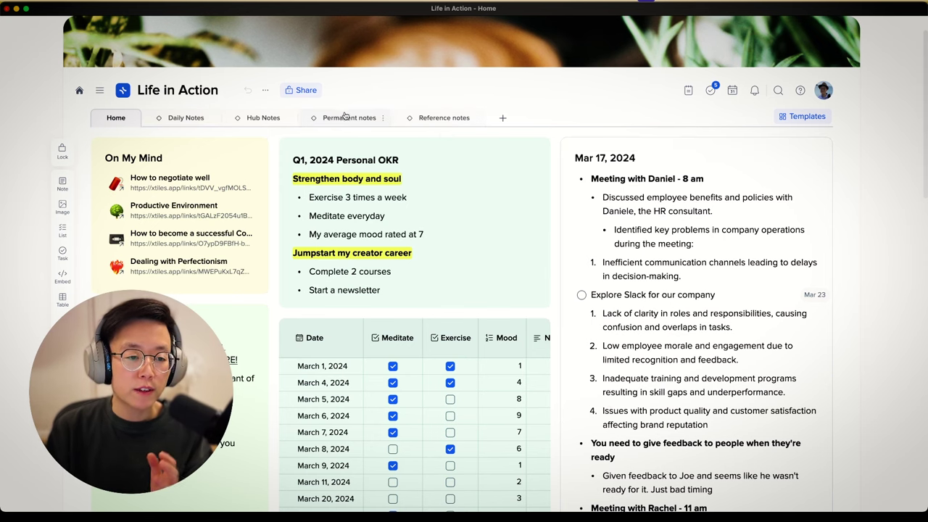
scroll(234, 120, down, 2)
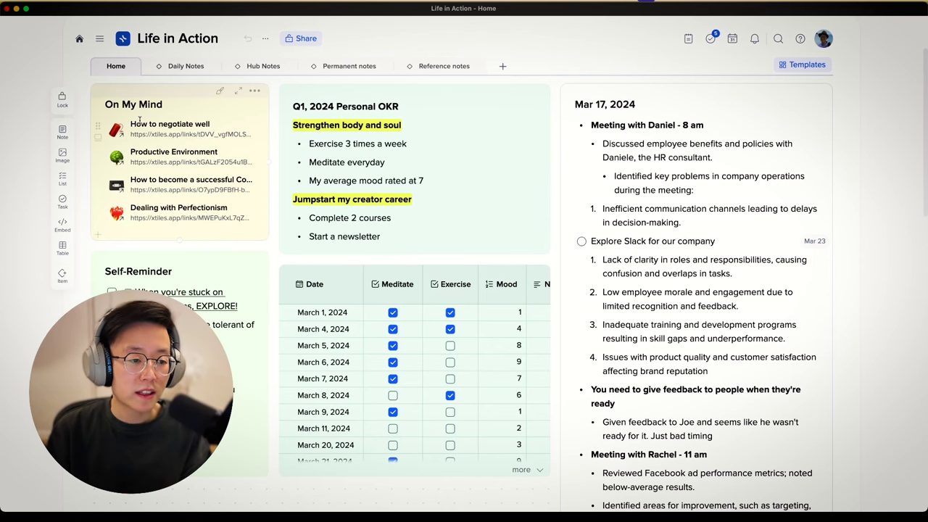
scroll(147, 134, down, 1)
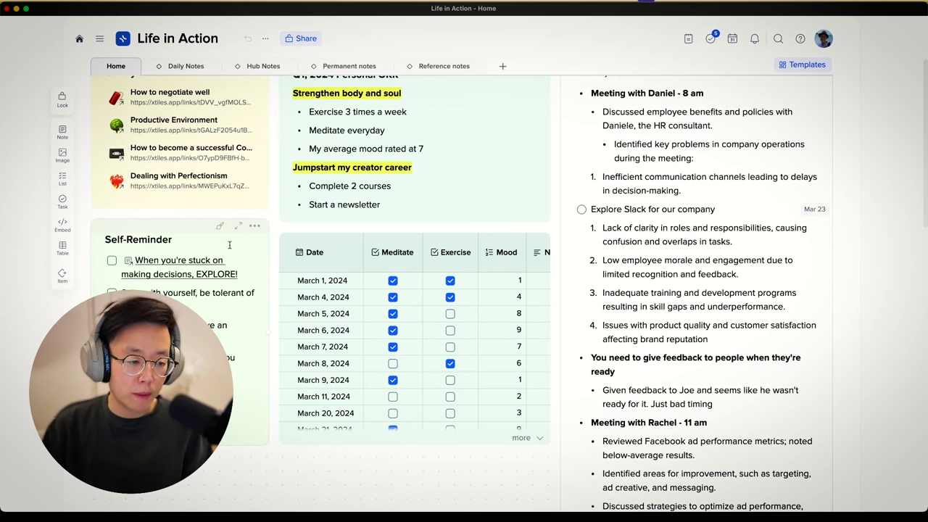
scroll(391, 232, up, 3)
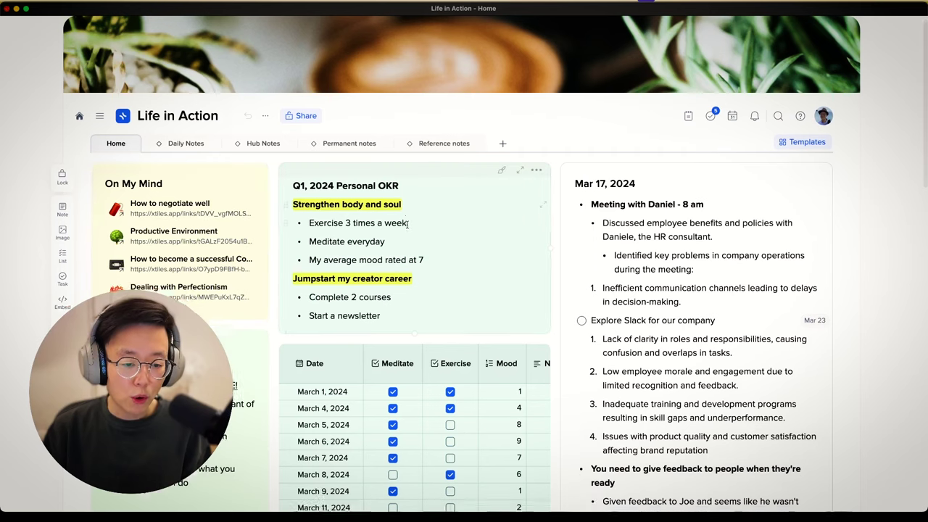
- Expand the habit tracking table on the Home page to view all its rows, and collapse it again
scroll(408, 224, down, 3)
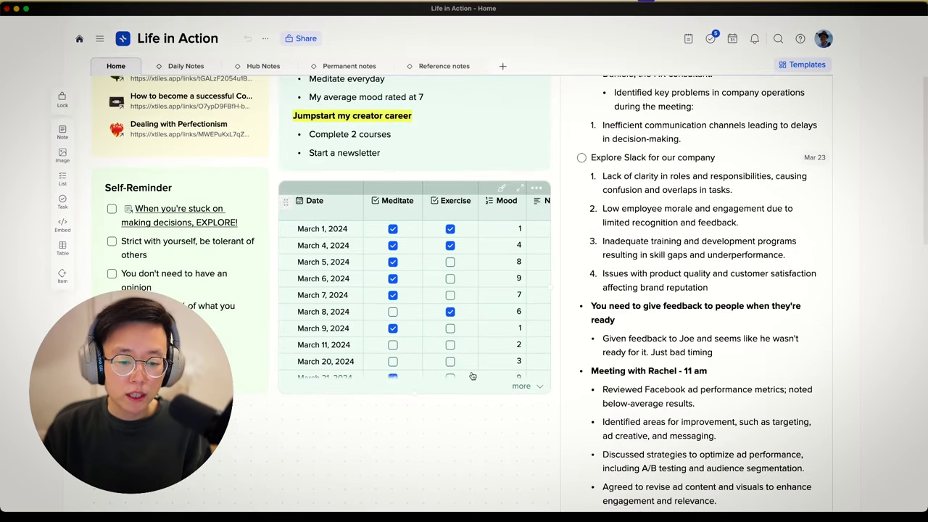
click(537, 387)
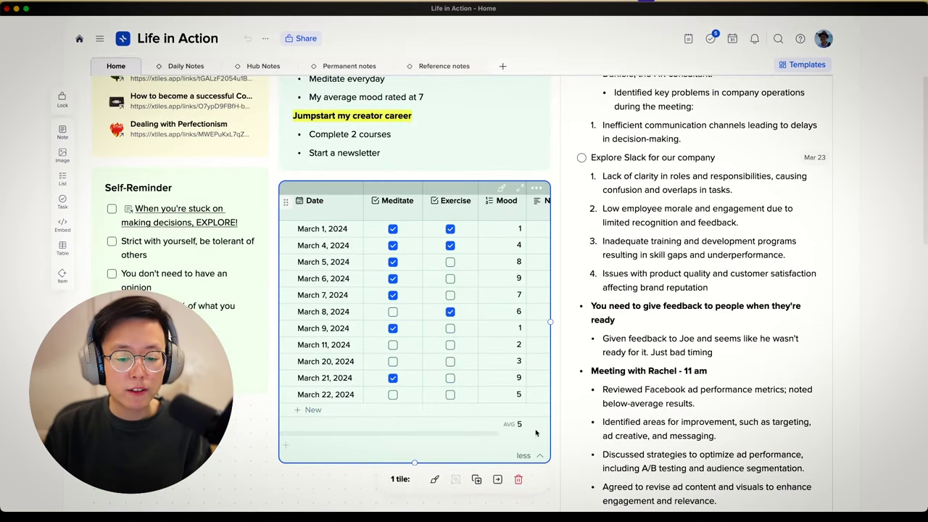
click(539, 455)
scroll(505, 292, up, 3)
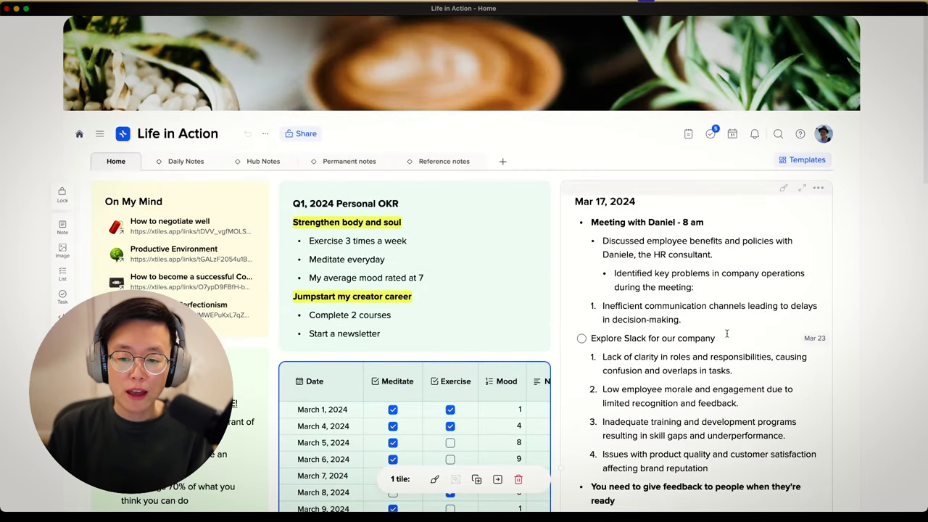
- Draw a tile in the free space under the habit tracking table, title it "Mar 23, 2024" and add the filler text "dfasjfdk;saf"
scroll(663, 297, down, 10)
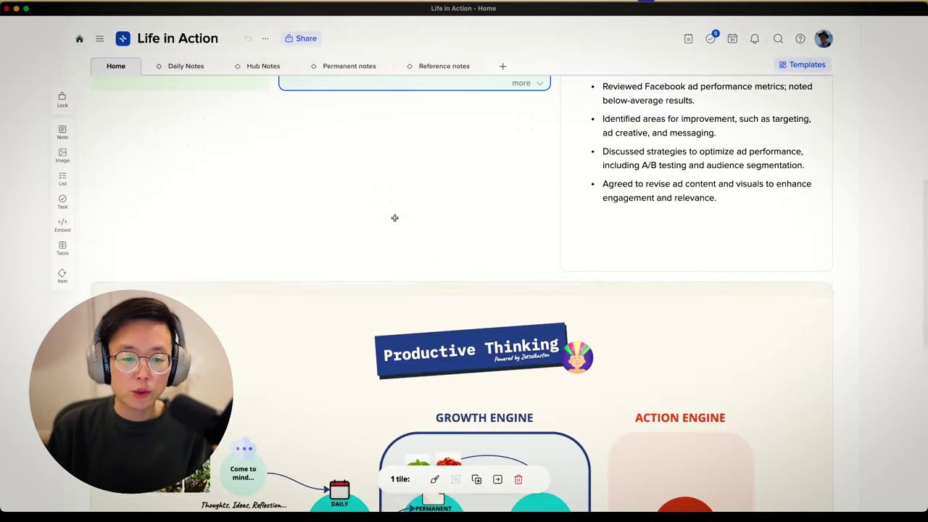
scroll(374, 174, up, 1)
drag(354, 134, 282, 160)
drag(281, 123, 551, 361)
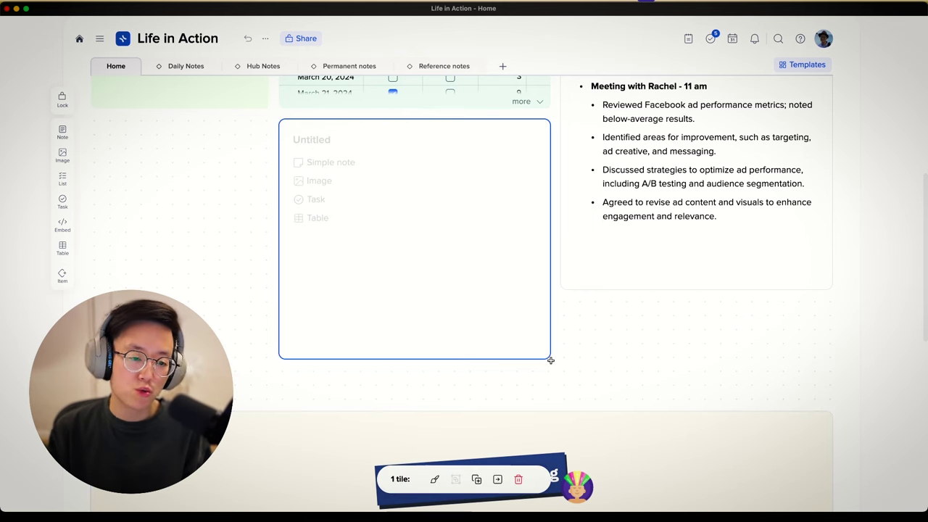
text(Mar 23, 2024)
key(Return)
text(dfasjfdk;saf)
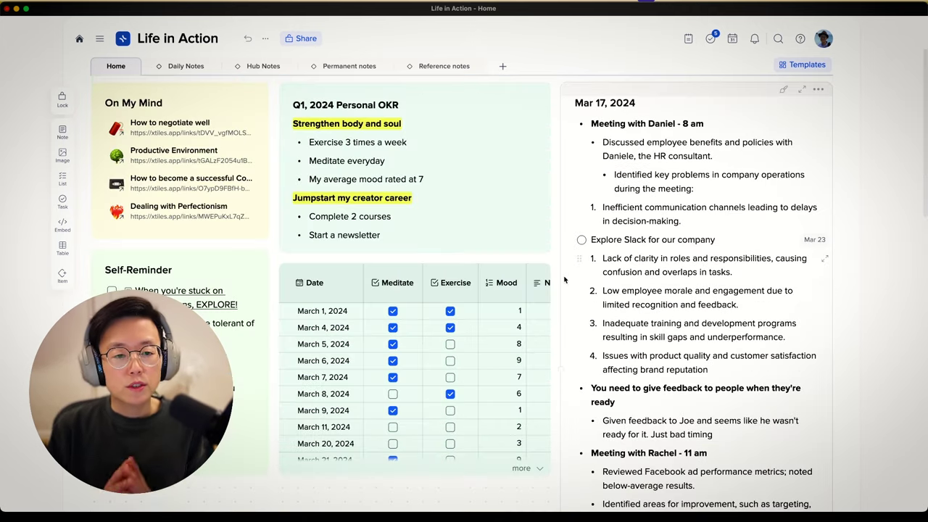
- Look over the Home page's tiles and the capture stage of the Productive Thinking diagram
scroll(564, 280, up, 5)
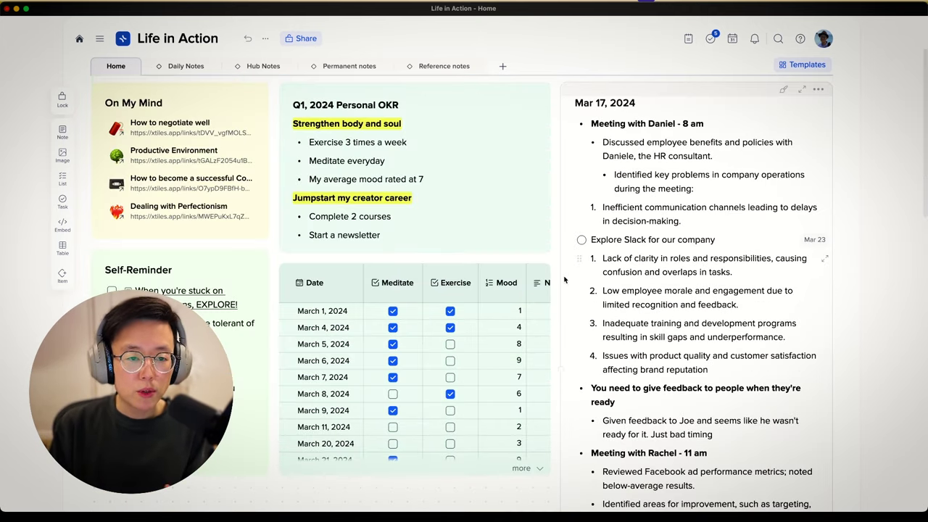
scroll(570, 259, down, 10)
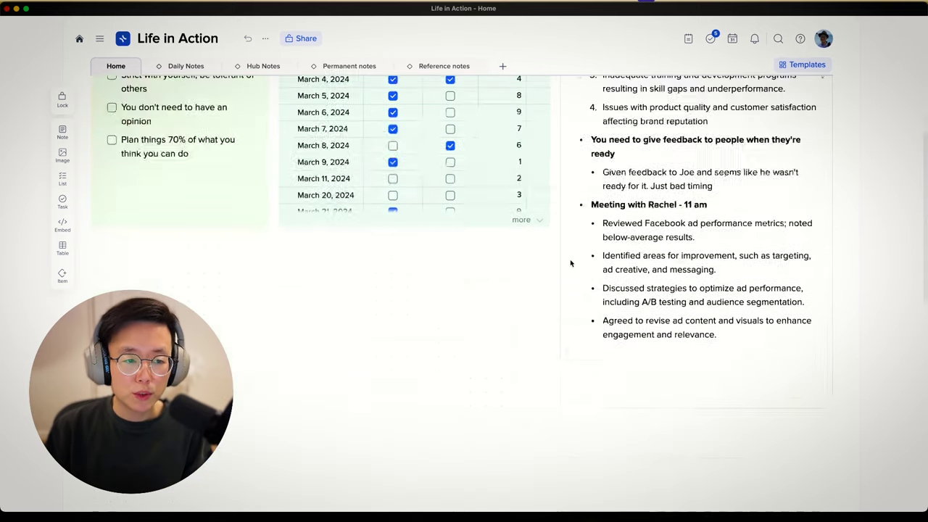
scroll(570, 260, down, 5)
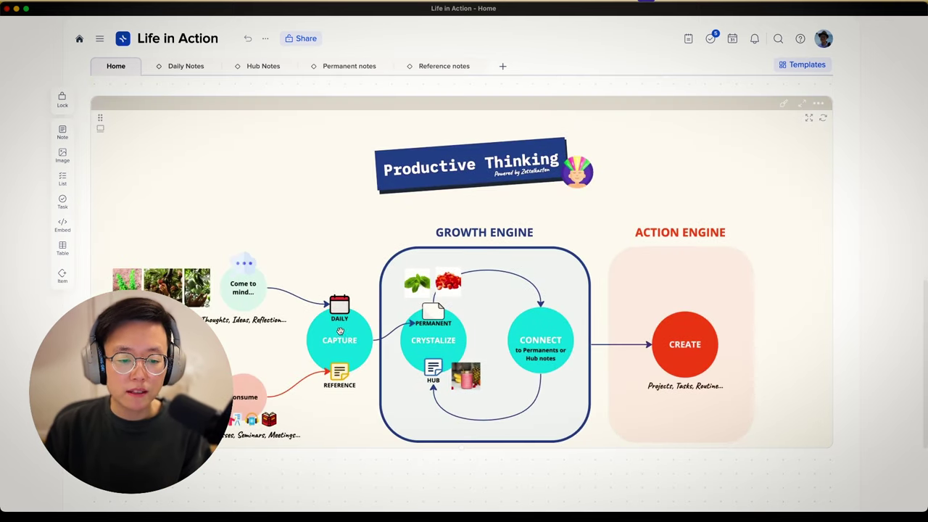
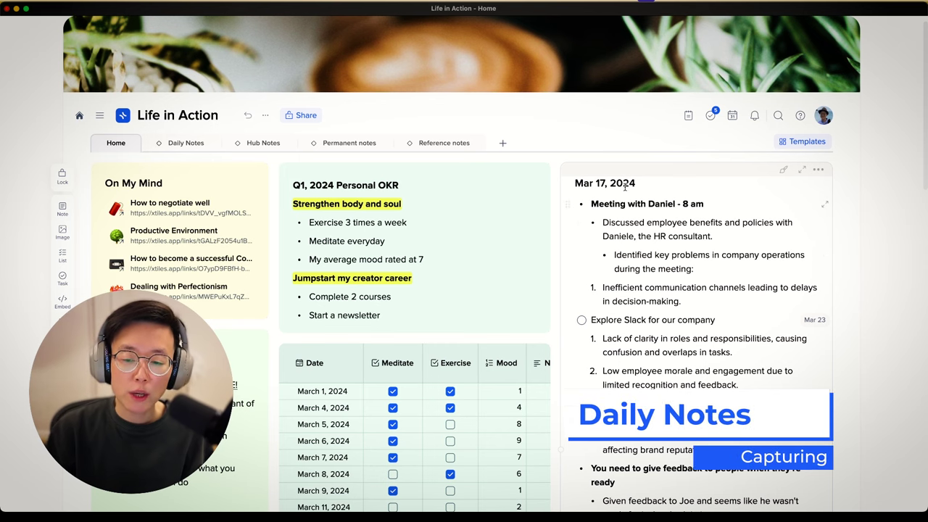
- Add the filler line "fdaksjfd;aksljfk" at the end of the Mar 17, 2024 tile and browse the block commands below it
scroll(616, 172, down, 10)
click(638, 312)
text(fdaksjfd;aksljf)
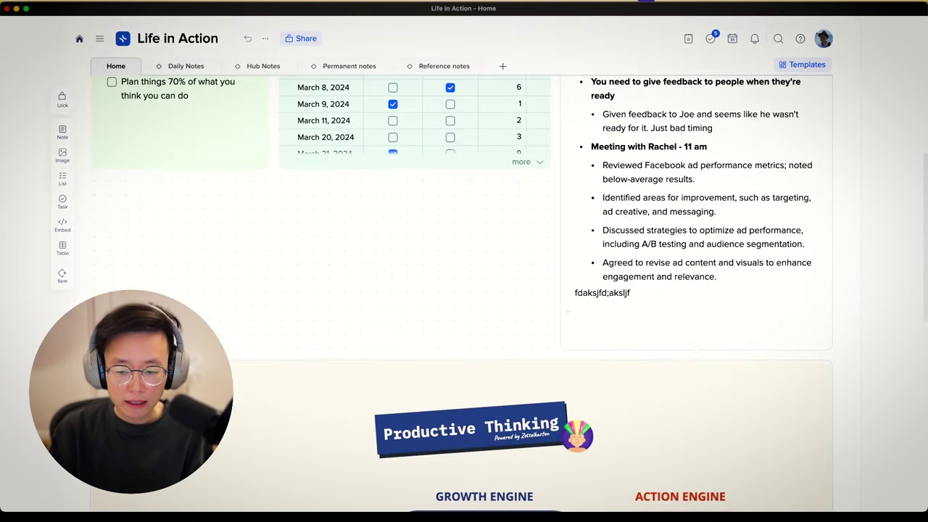
text(k)
key(Return)
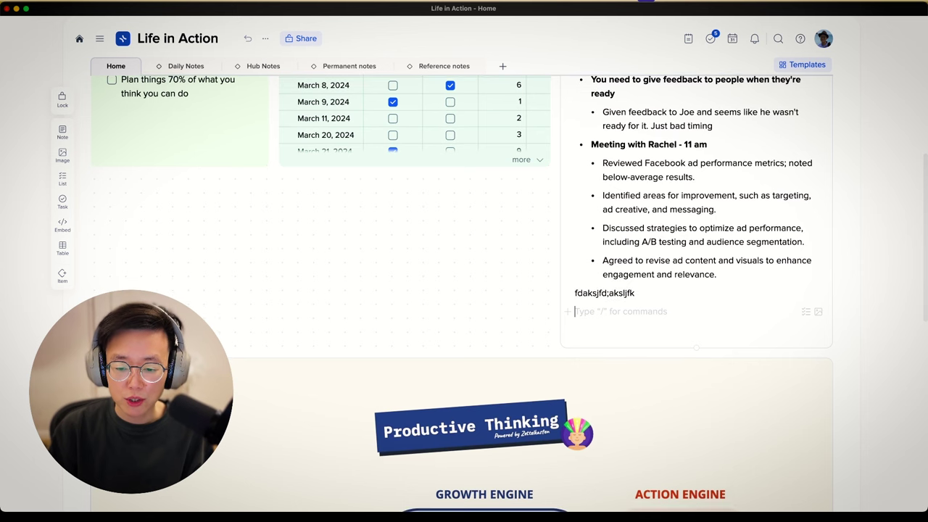
text(/)
scroll(667, 261, down, 3)
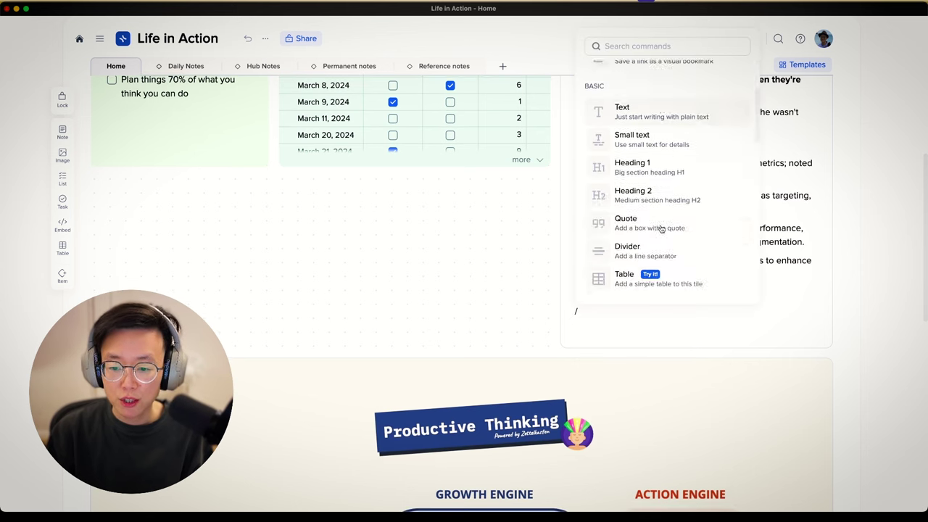
key(Escape)
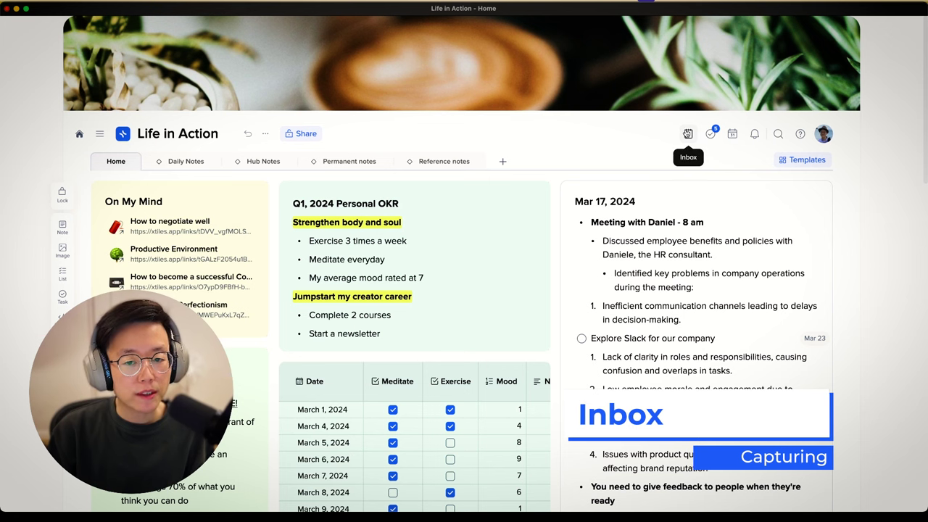
- Open the inbox, and in the browser save the YouTube video "Why Perfectionism Is Ruining Your Life" with the web clipper
click(687, 133)
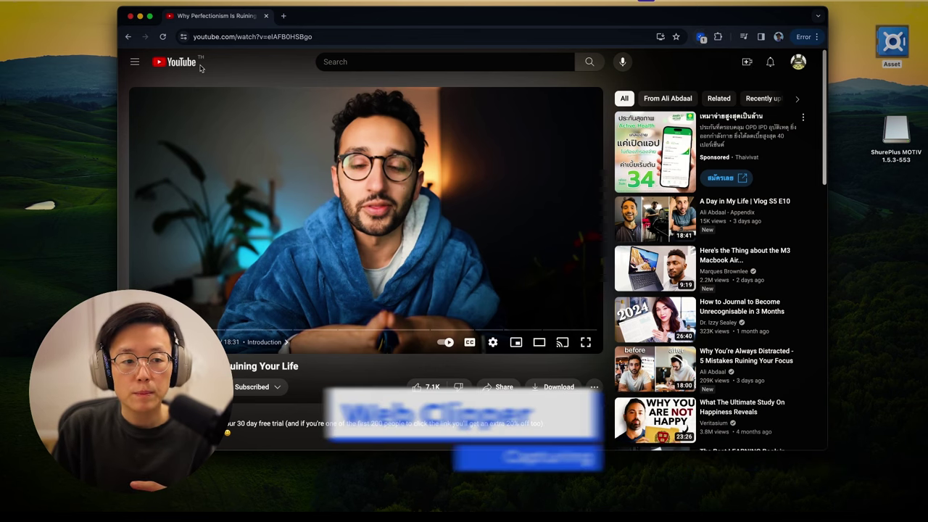
click(701, 38)
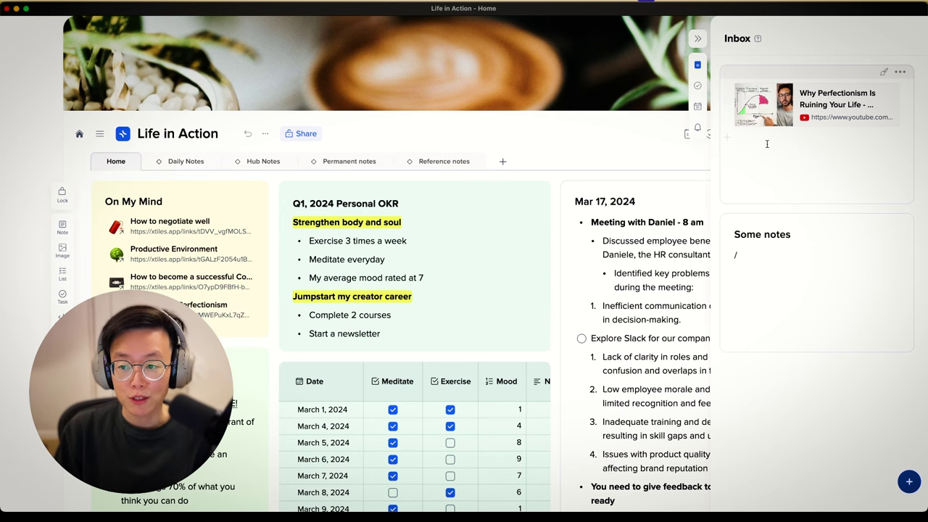
- Write bulleted notes on perfectionism in the clipped video's inbox tile and move the tile onto the Home page under the habit table
click(767, 143)
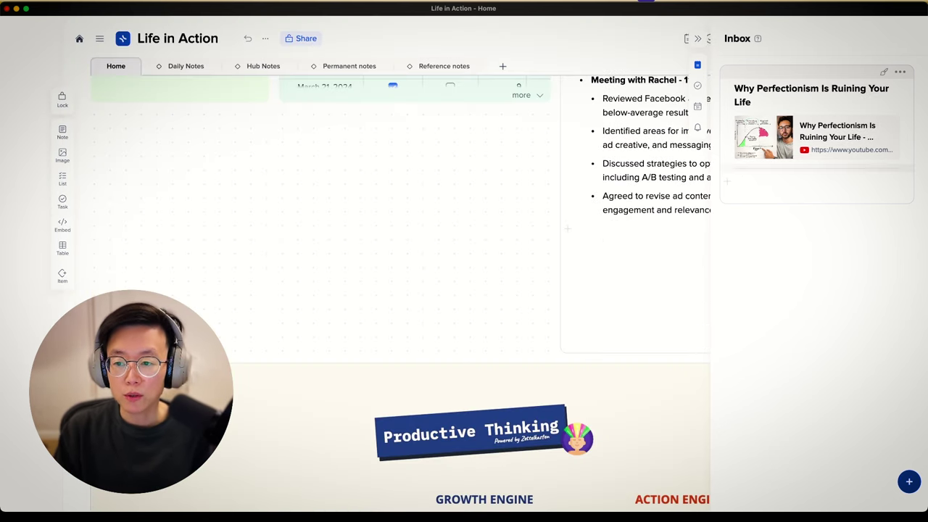
text(Perfectionism defined as a personality trait characterized by striving for flawlessness and setting excessively high standards Can be adaptive when it leads to motivation and high achievement Can be maladaptive when it leads to unrealistic expectations, procrastination, and anxiety Two types of perfectionism: adaptive (healthy pursuit of excellence) and maladaptive (unhealthy focus on mistakes and fear of failure) Factors contributing to perfectionism: upbringing, societal pressure, fear of criticism or rejection)
drag(728, 73, 326, 164)
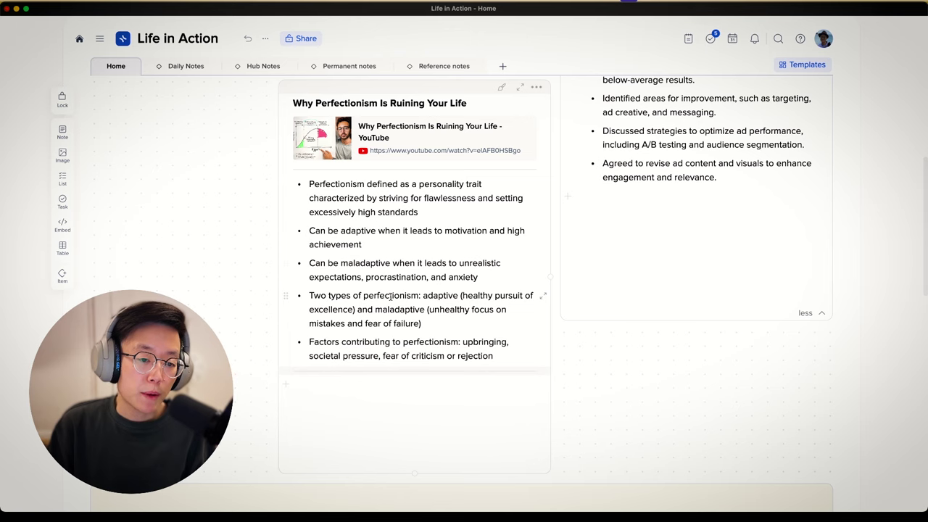
- Add a "Key insights" heading with "Perfectionists tend to procrastinate since they're afraid of failure" beneath the notes, and add that line to the Permanent notes collection
click(377, 378)
text(#)
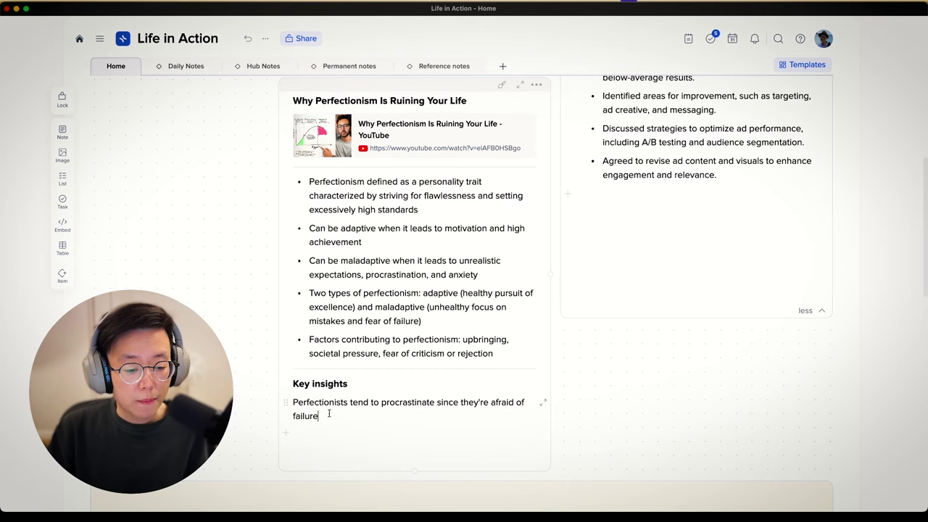
click(286, 403)
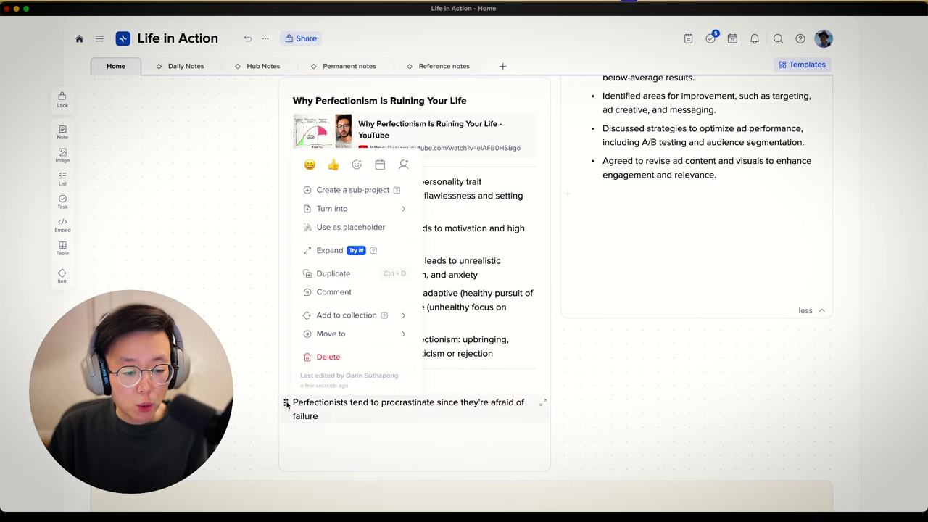
mouse_move(378, 317)
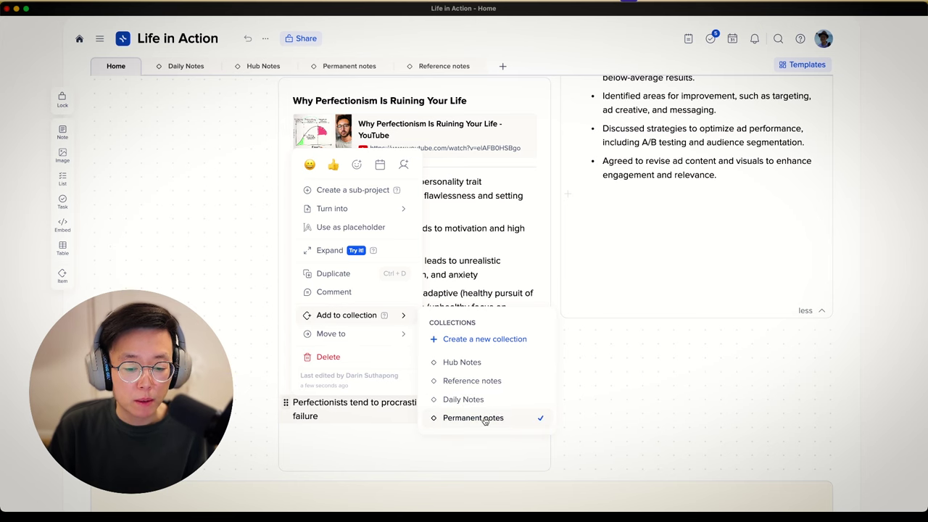
click(345, 407)
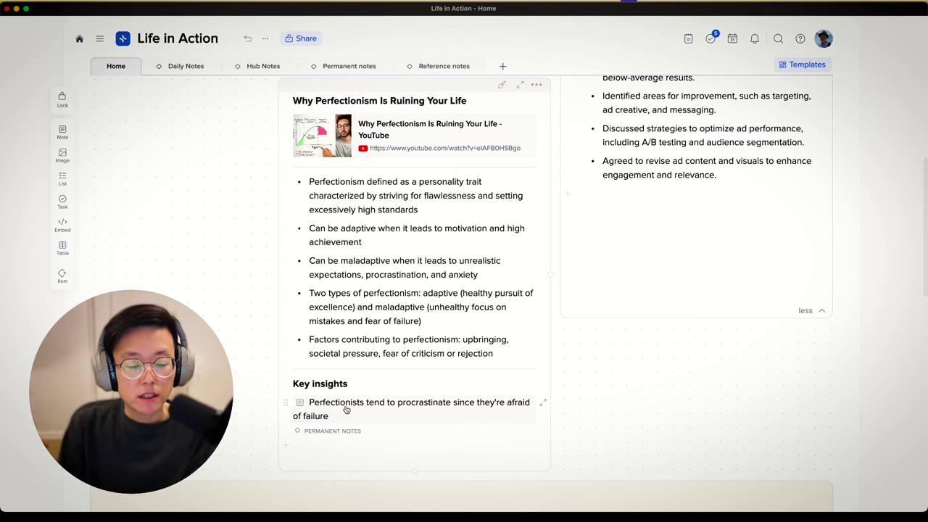
- View the permanent note opened from the key insight, and the Connect stage of the Productive Thinking diagram
click(346, 408)
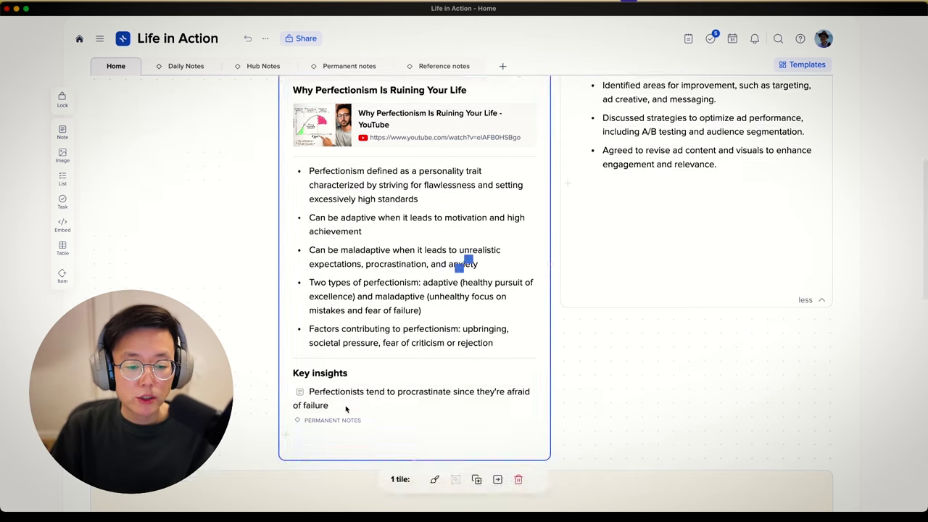
click(387, 245)
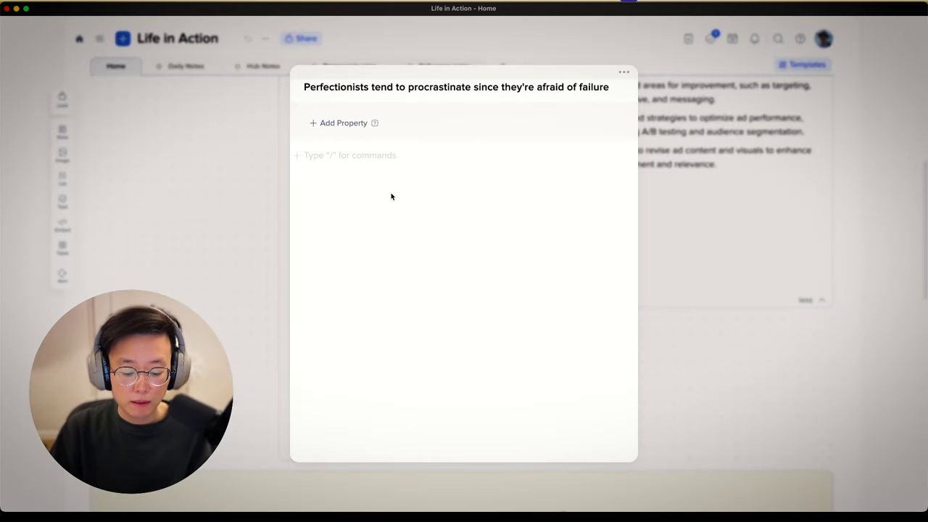
key(alt+super+c)
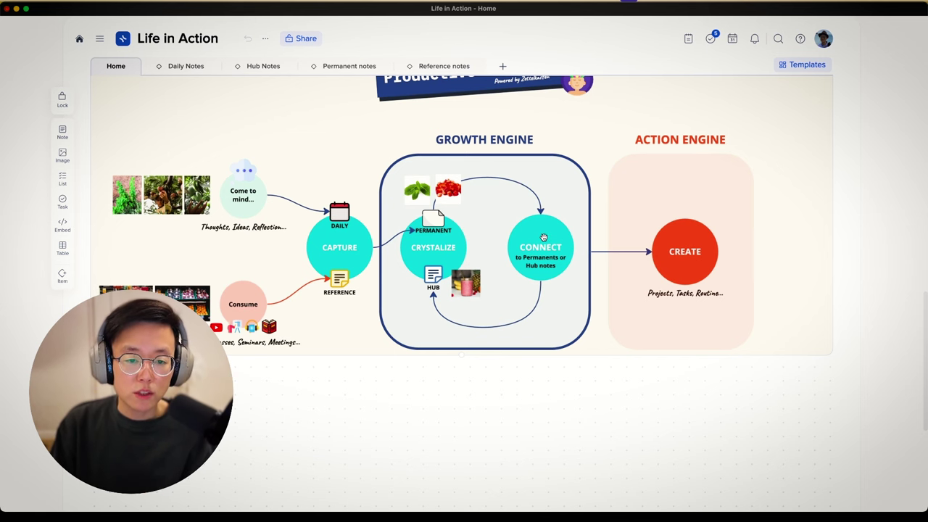
scroll(543, 237, up, 5)
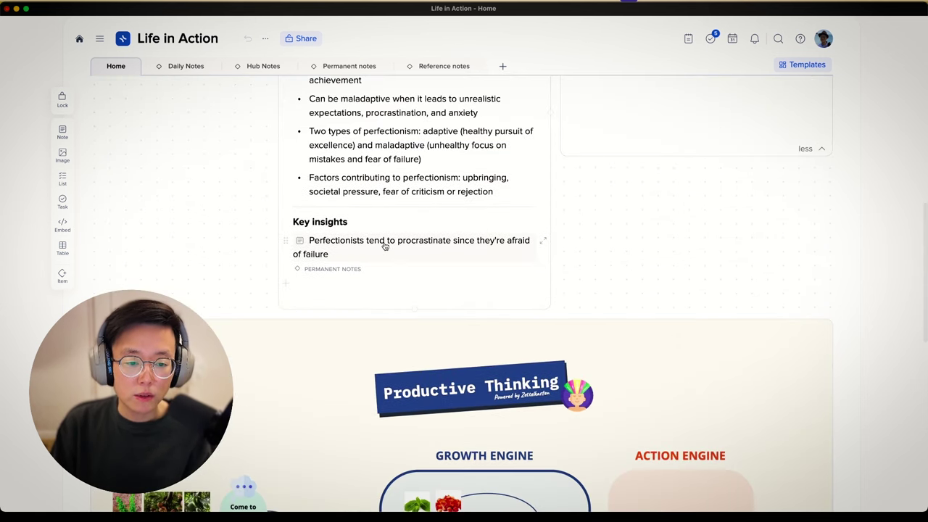
- In the key insight's note, link "Excellence is rooted in mastery, whereas Perfectionism is rooted in anxiety" after "Since" in the procrastination text
click(385, 247)
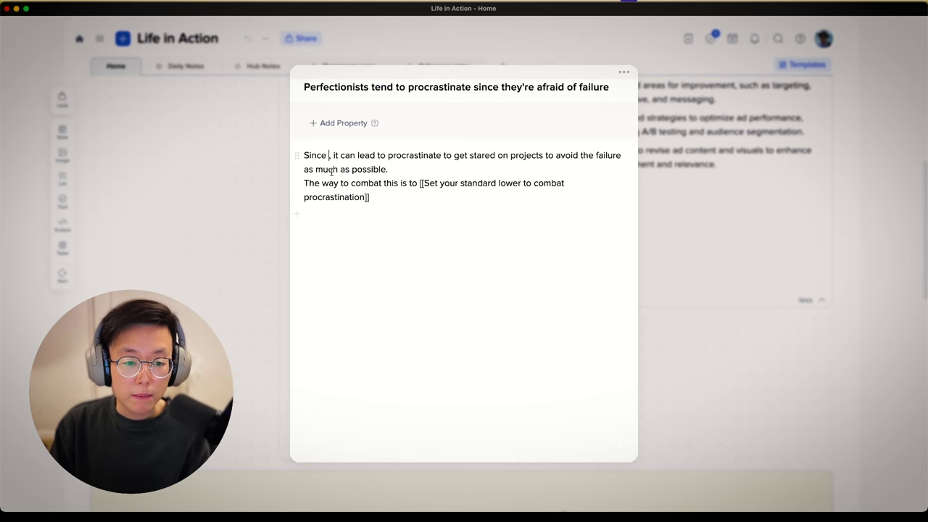
text(@)
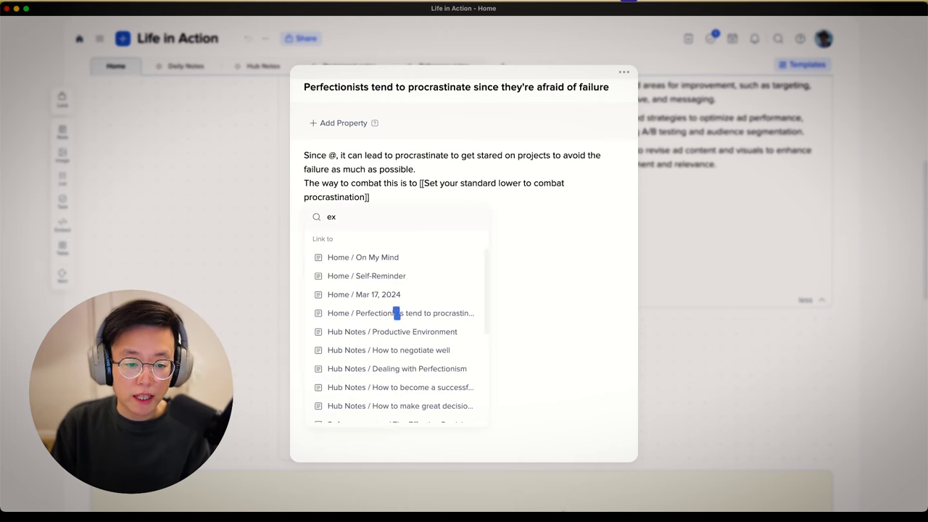
click(377, 275)
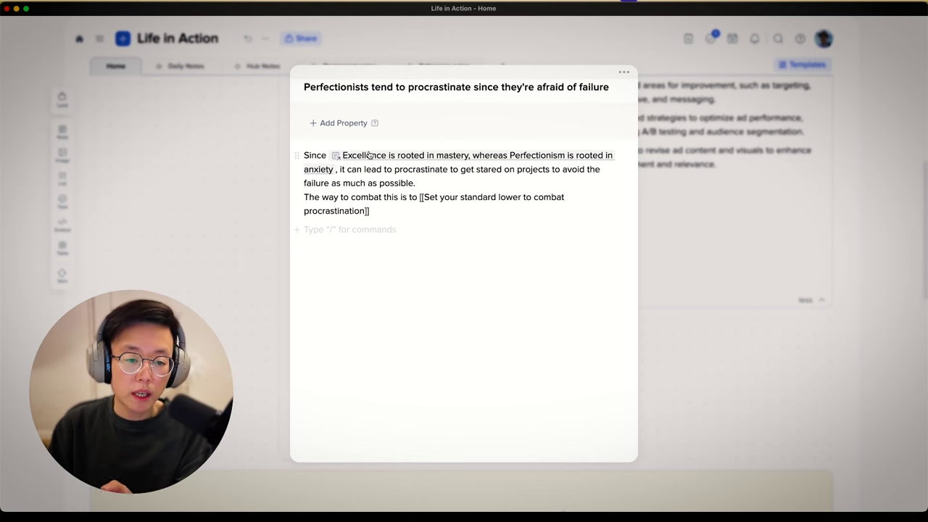
- Add a "Hub:" line below the procrastination text in the note and search the linkable tiles for "perf"
click(371, 230)
text(Hub: @)
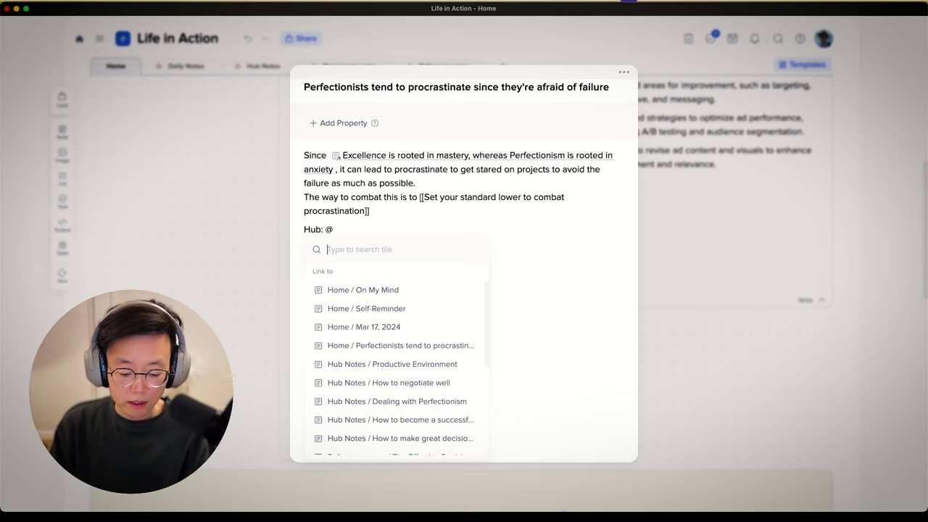
text(perf)
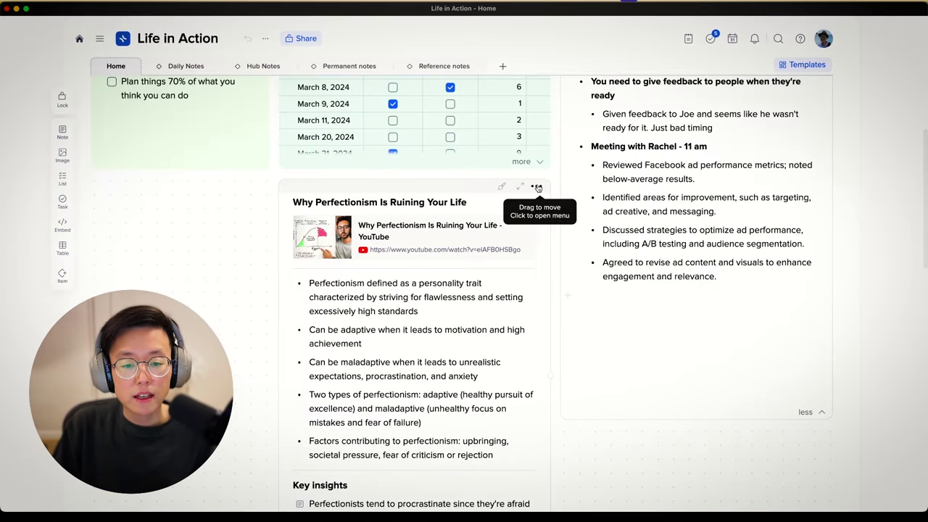
- Add the "Why Perfectionism Is Ruining Your Life" tile to the Reference notes collection and delete it from the Home page
click(537, 187)
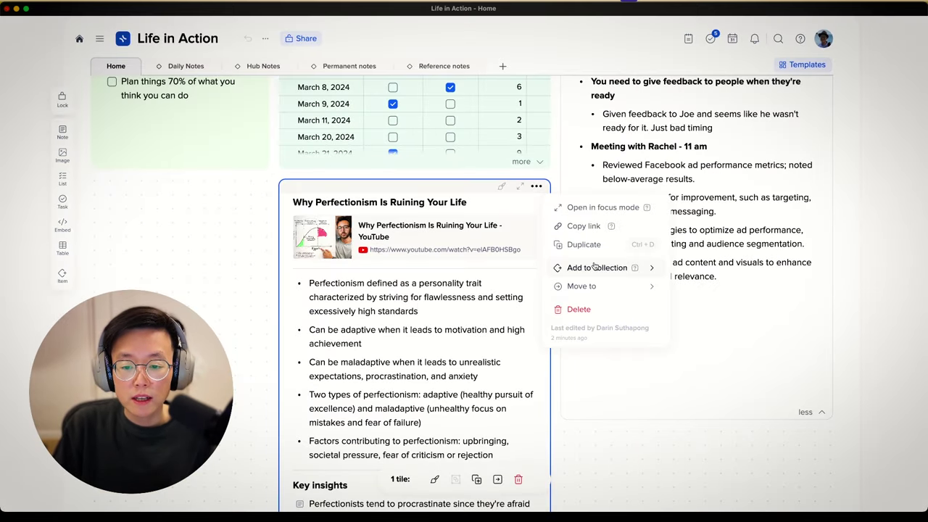
mouse_move(594, 266)
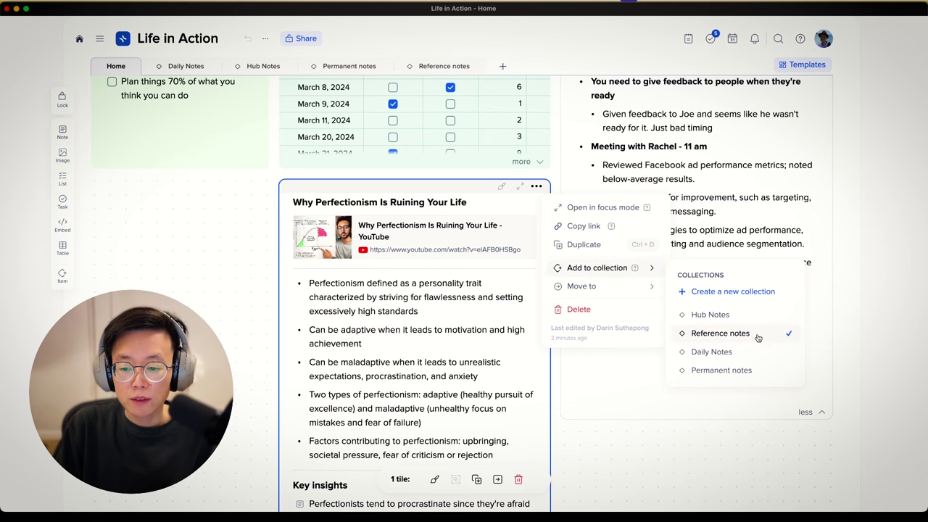
click(265, 325)
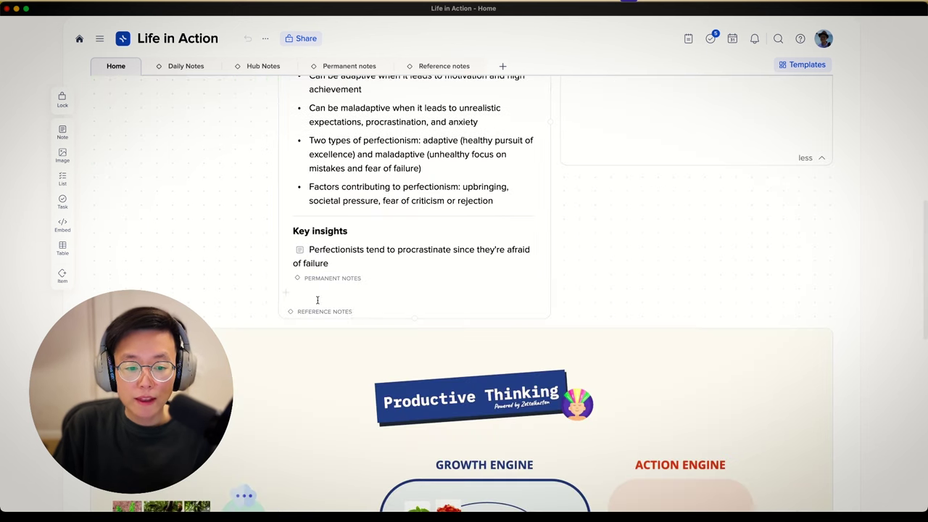
click(430, 225)
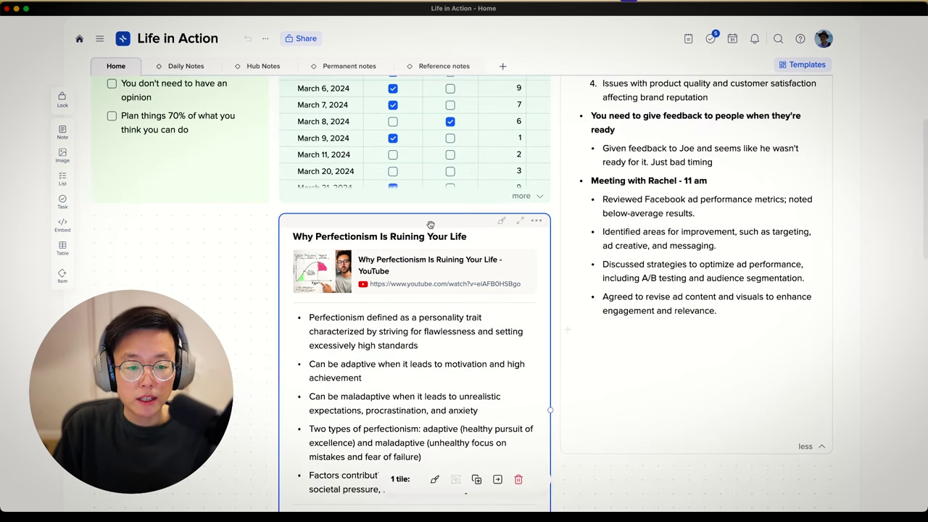
key(BackSpace)
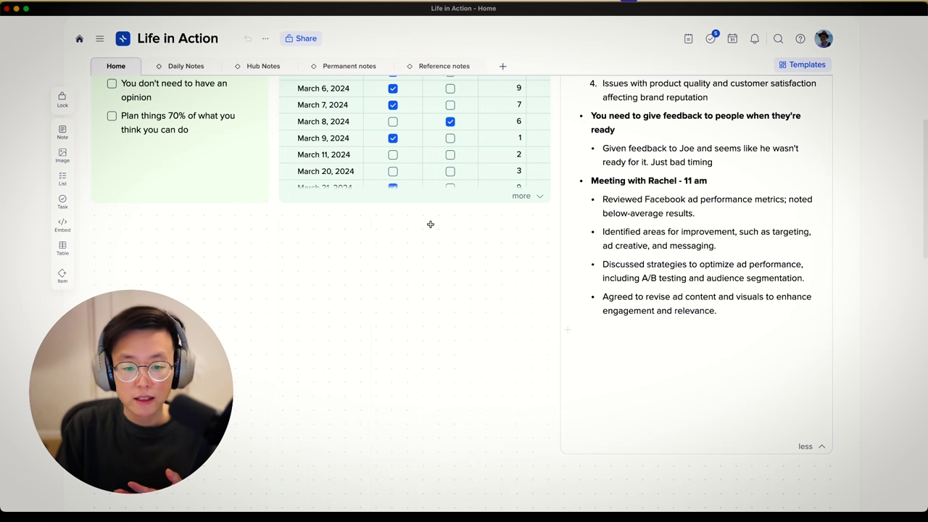
- Review the Reference notes, the Create stage of the Productive Thinking diagram and the self-reminder note about being stuck on decisions
click(448, 66)
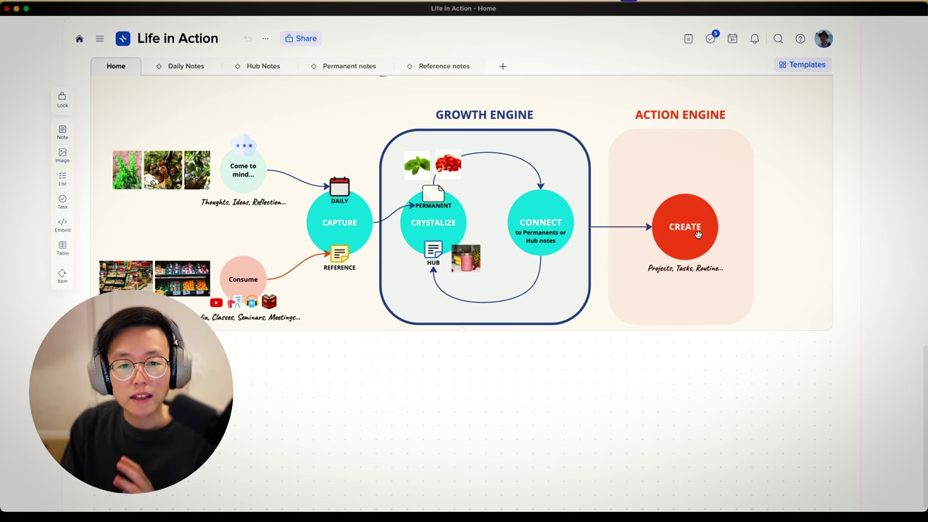
scroll(698, 234, up, 15)
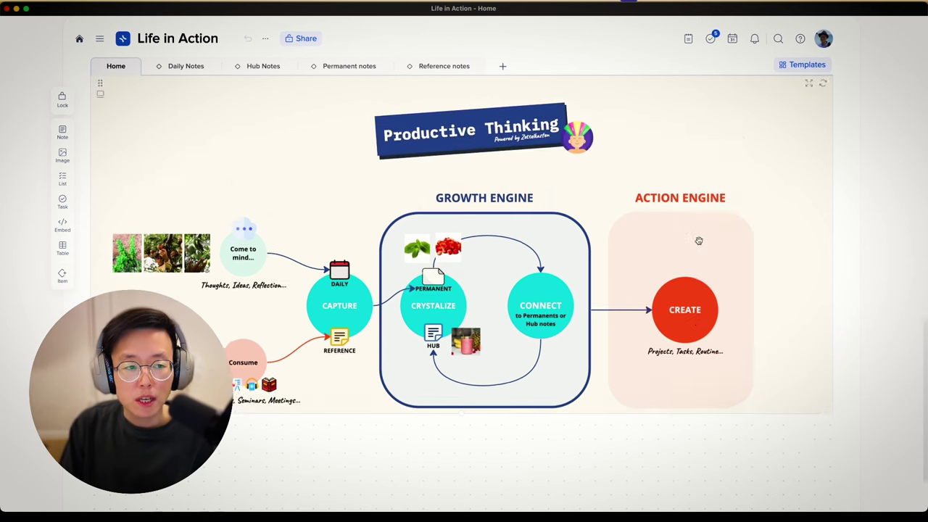
scroll(700, 241, up, 15)
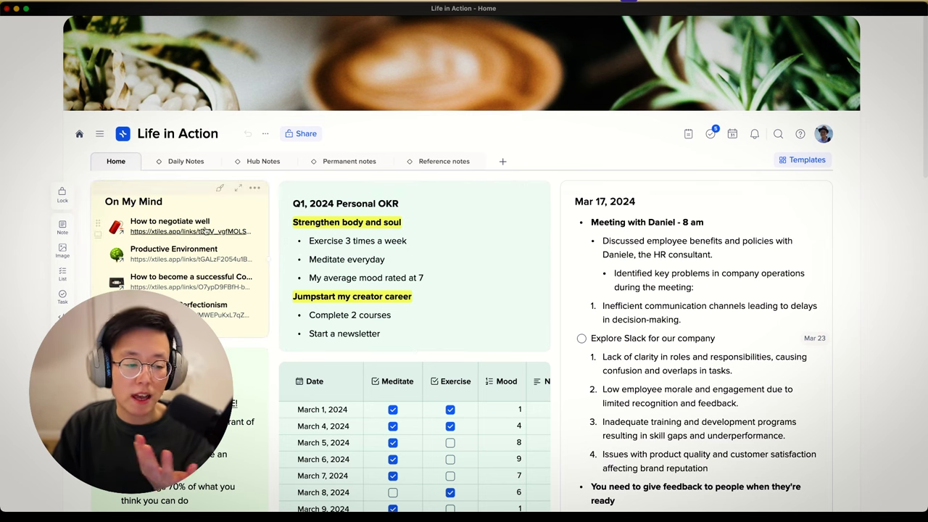
scroll(205, 317, down, 3)
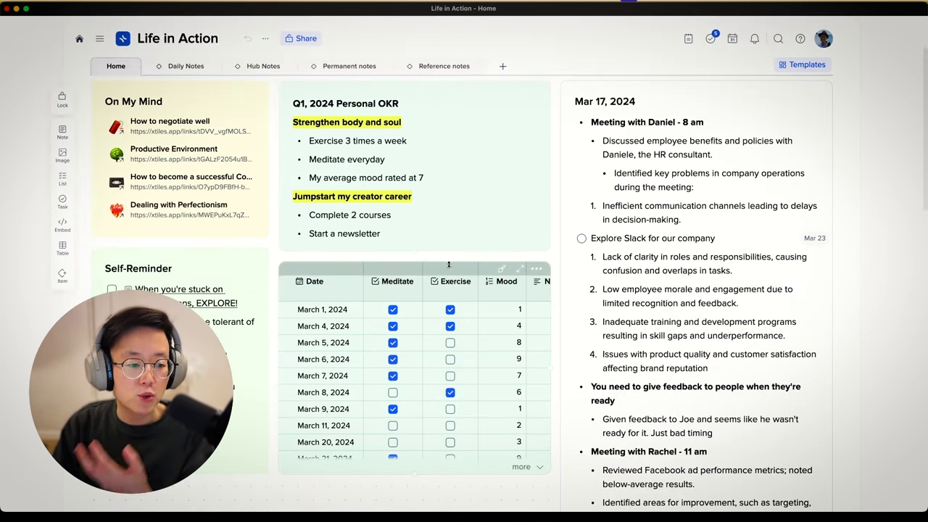
click(174, 290)
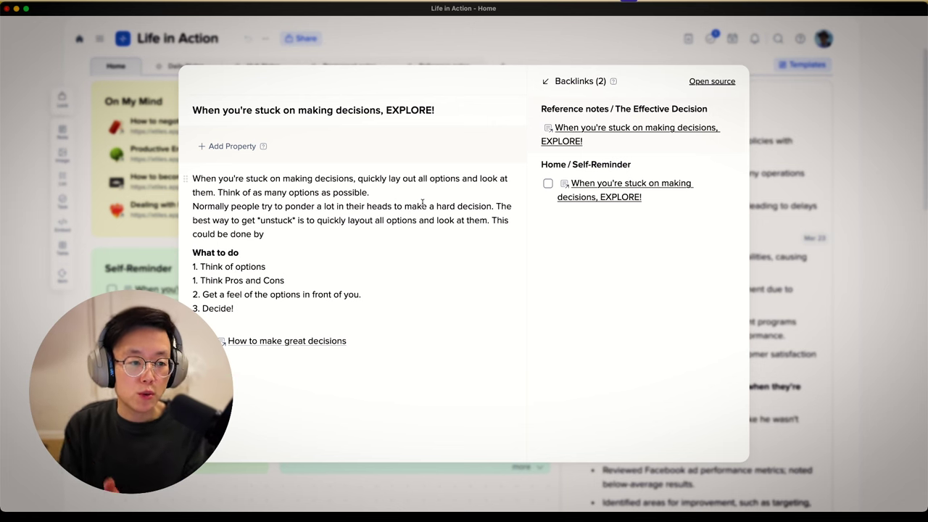
click(100, 39)
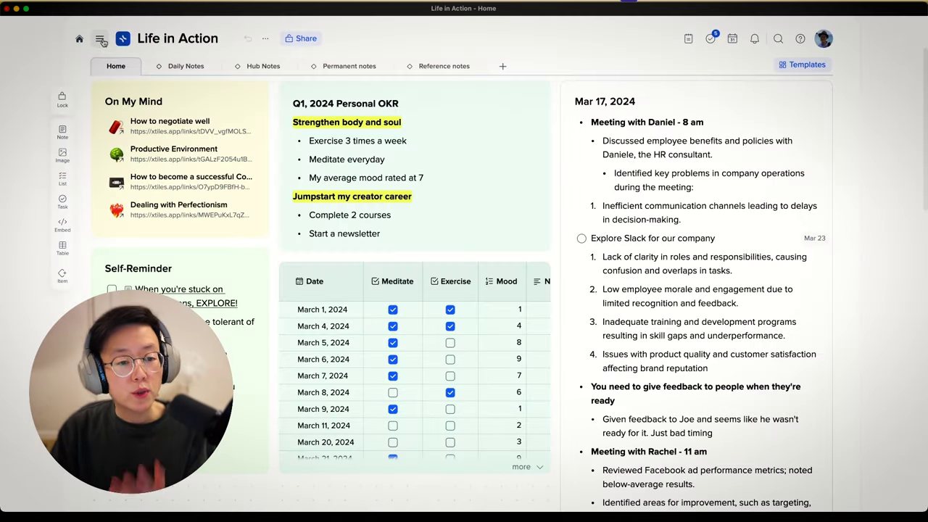
- Browse the projects in the Personal workspace, from Life in Action down to Content Creation
click(99, 39)
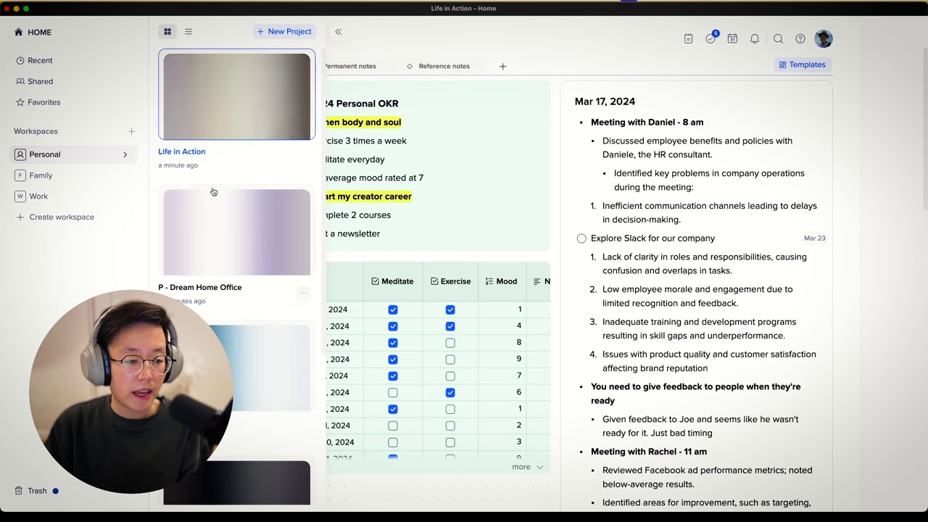
scroll(241, 216, down, 3)
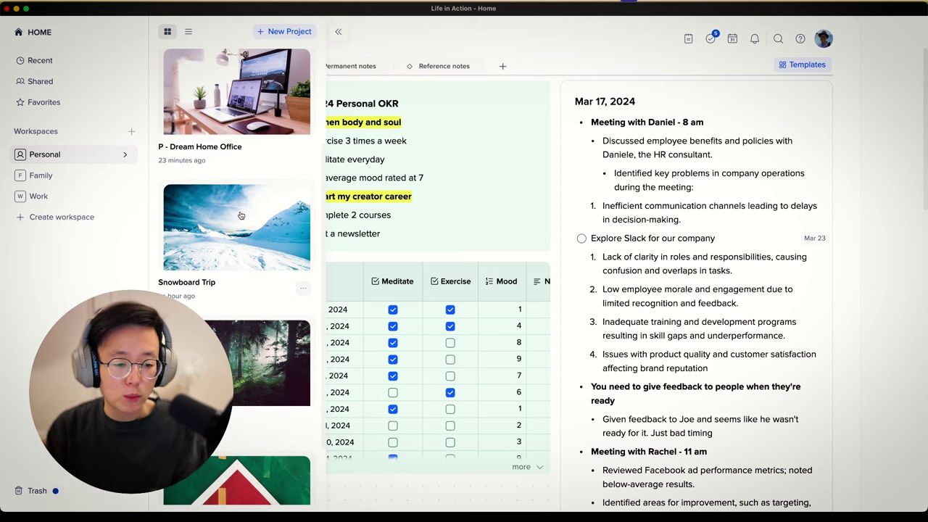
scroll(248, 220, down, 2)
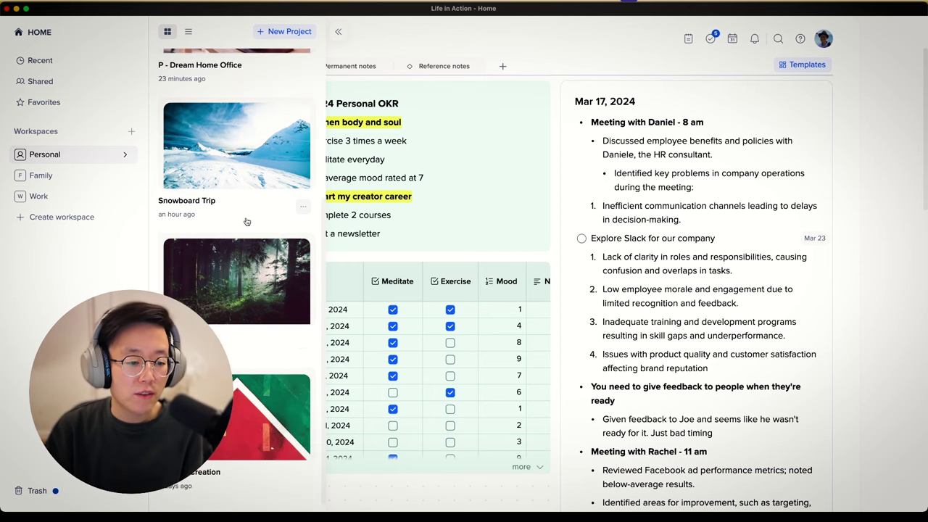
scroll(250, 304, up, 4)
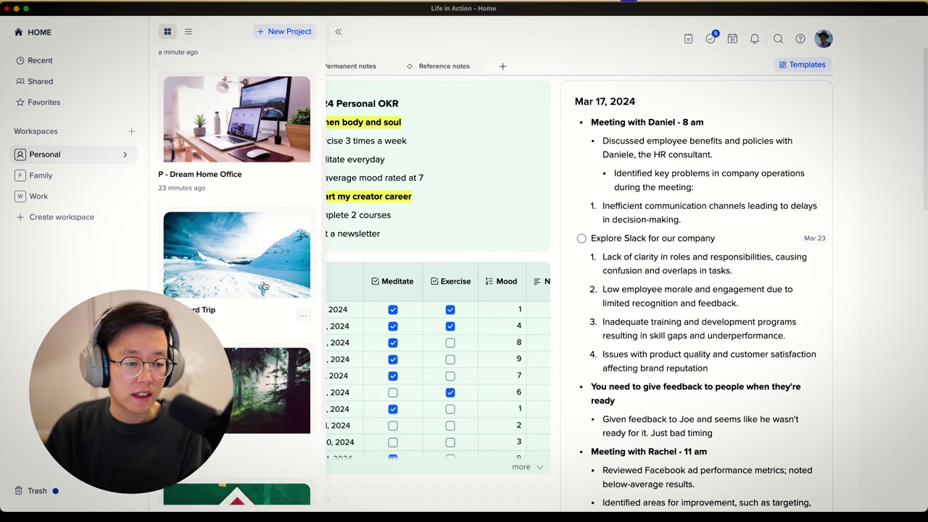
scroll(256, 389, down, 4)
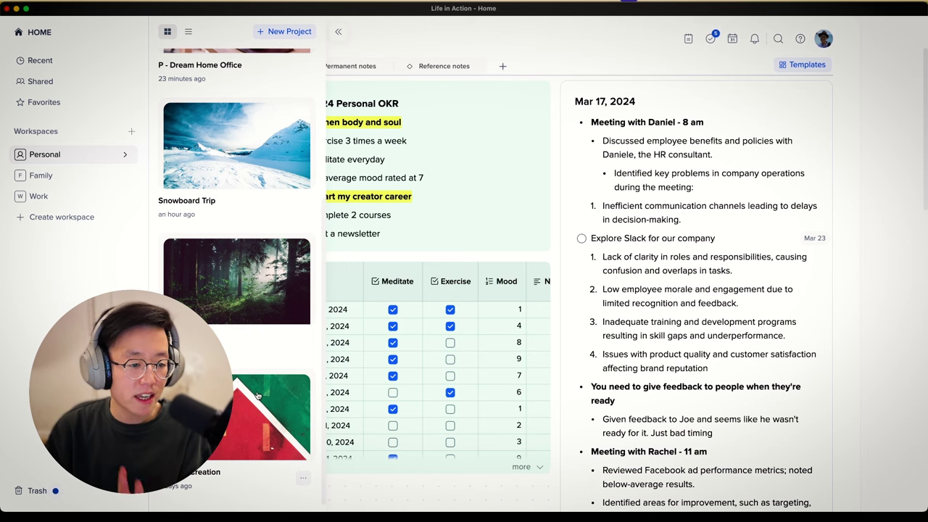
scroll(250, 267, up, 5)
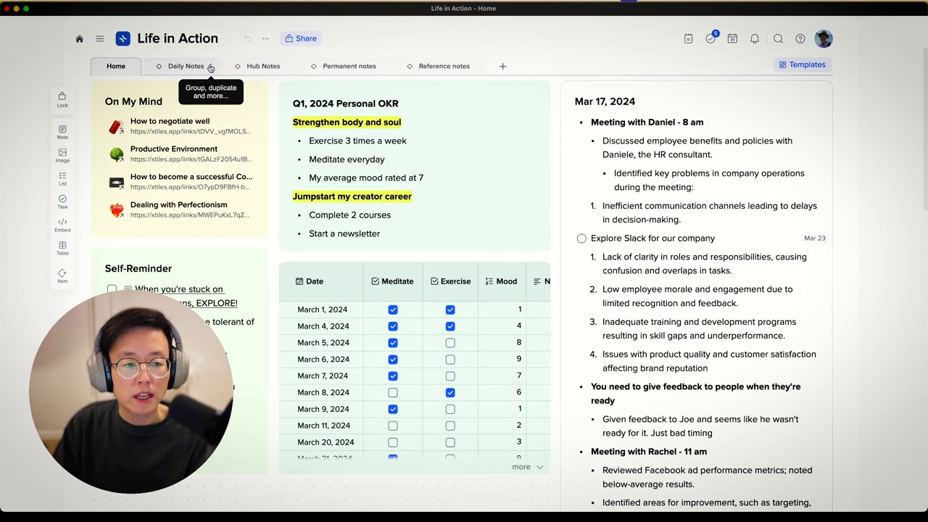
- Create a page group named "My Growth" containing Daily Notes, Hub Notes, Permanent notes and Reference notes
click(210, 67)
click(264, 167)
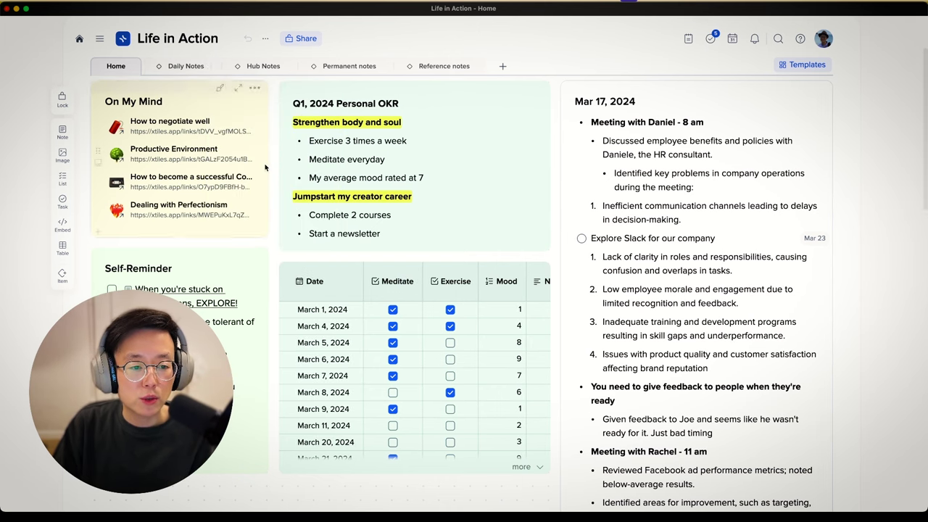
text(My Growth)
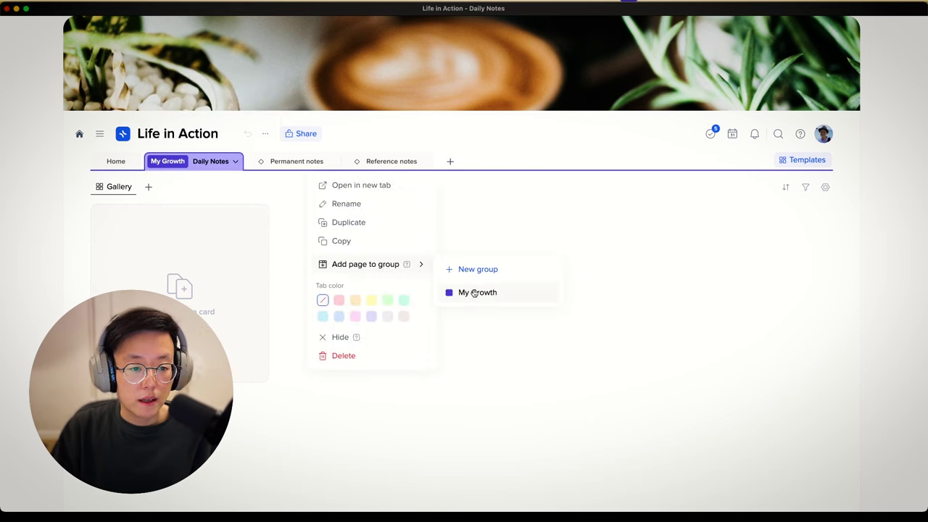
click(478, 292)
click(328, 162)
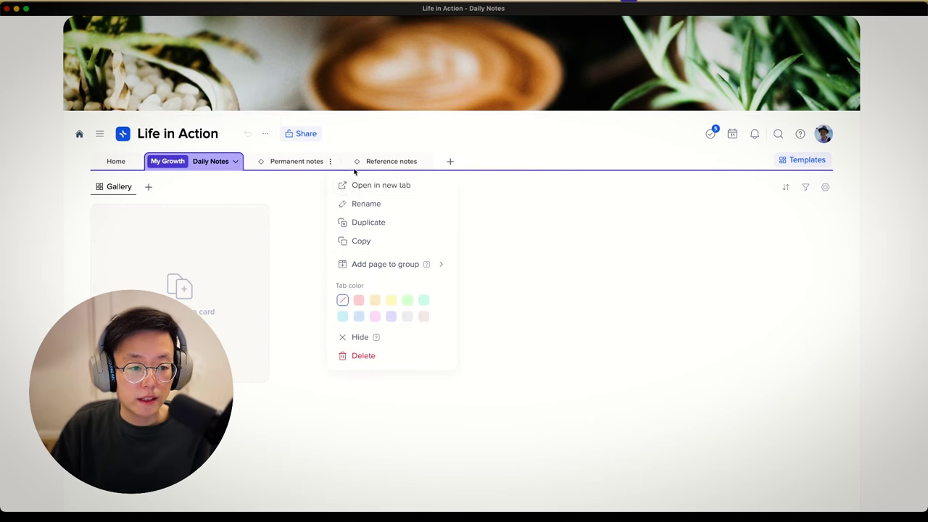
mouse_move(406, 264)
click(490, 293)
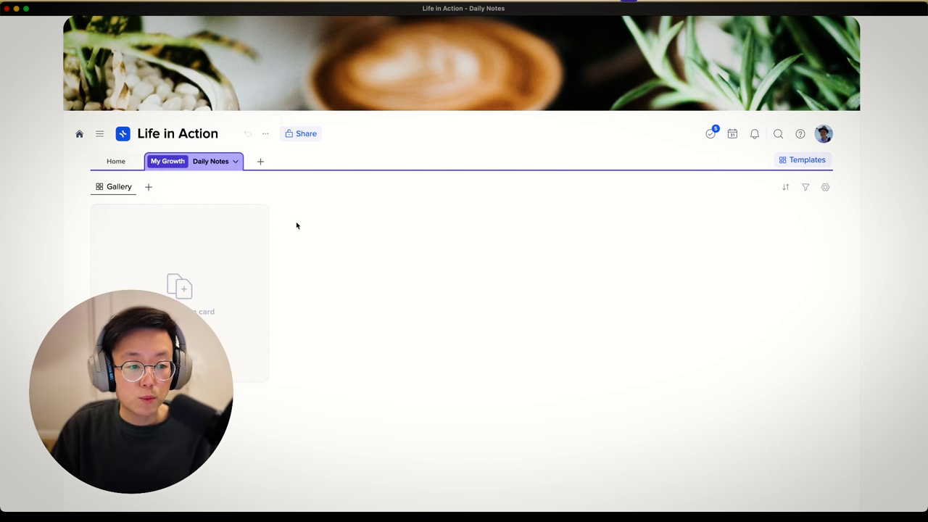
- Return to the Home page and view the My Growth group's pages and the Productive Thinking diagram
click(118, 165)
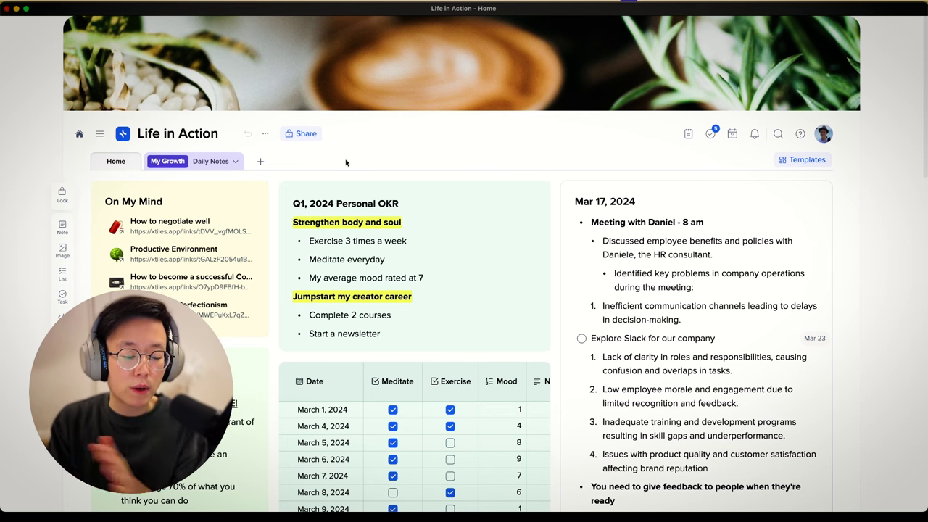
scroll(346, 163, down, 1)
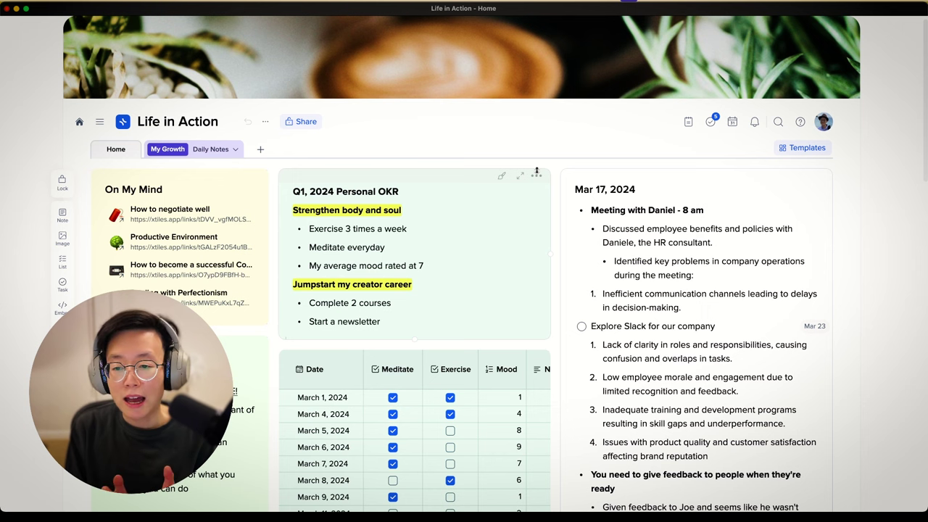
click(235, 149)
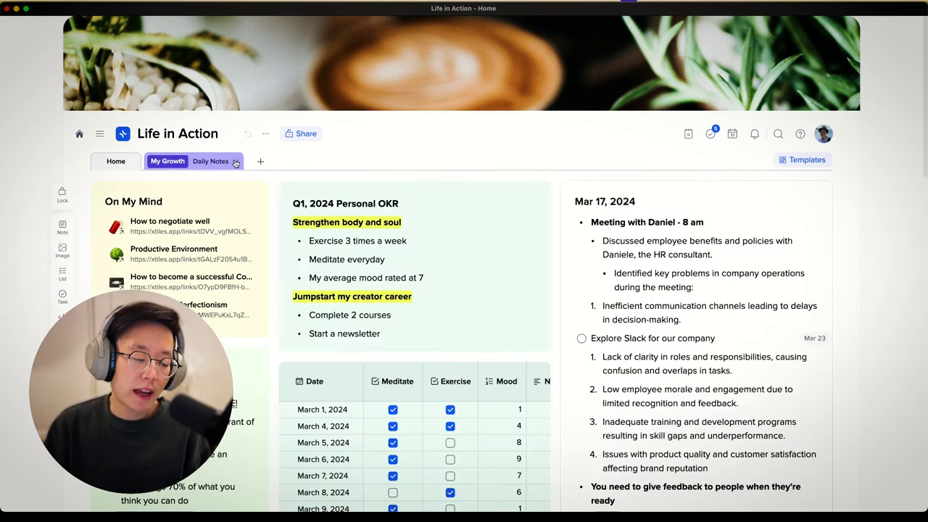
click(235, 163)
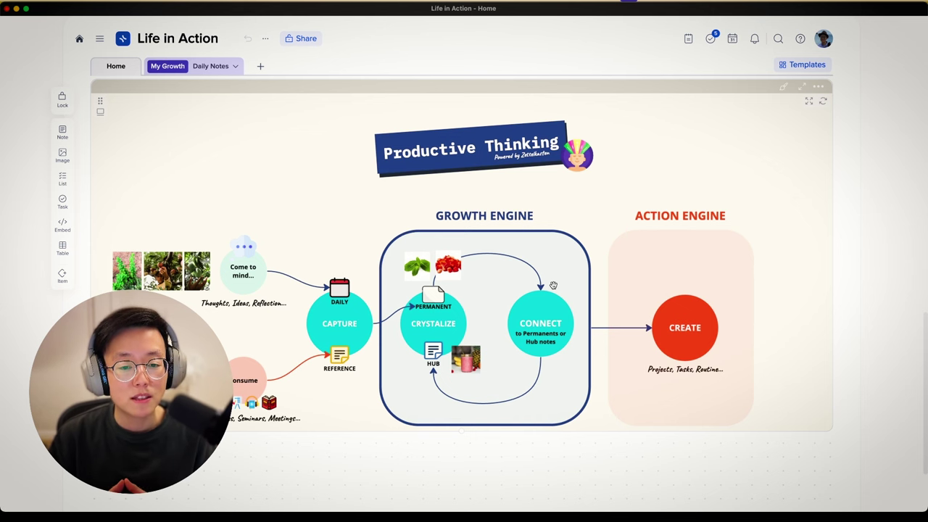
scroll(553, 285, up, 15)
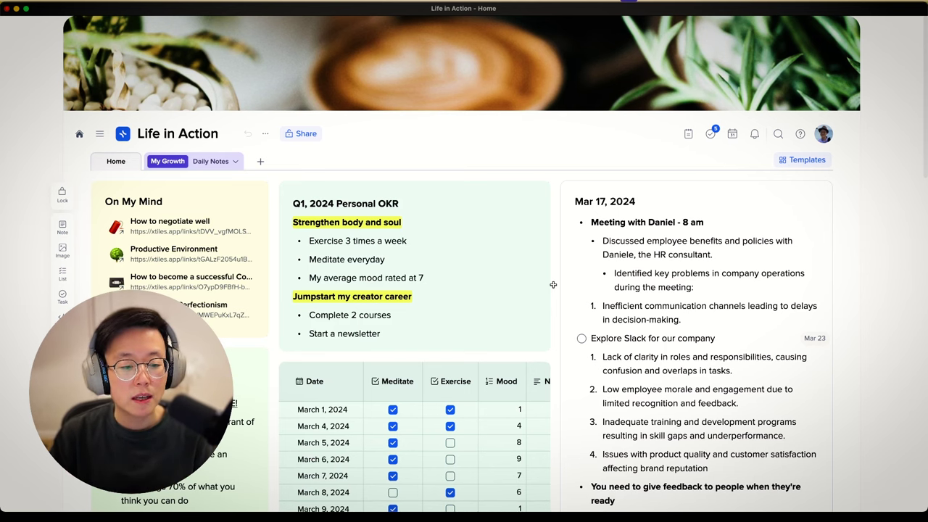
- View the Life Book project's vision board and the Shopping Resources page of P - Dream Home Office
click(99, 133)
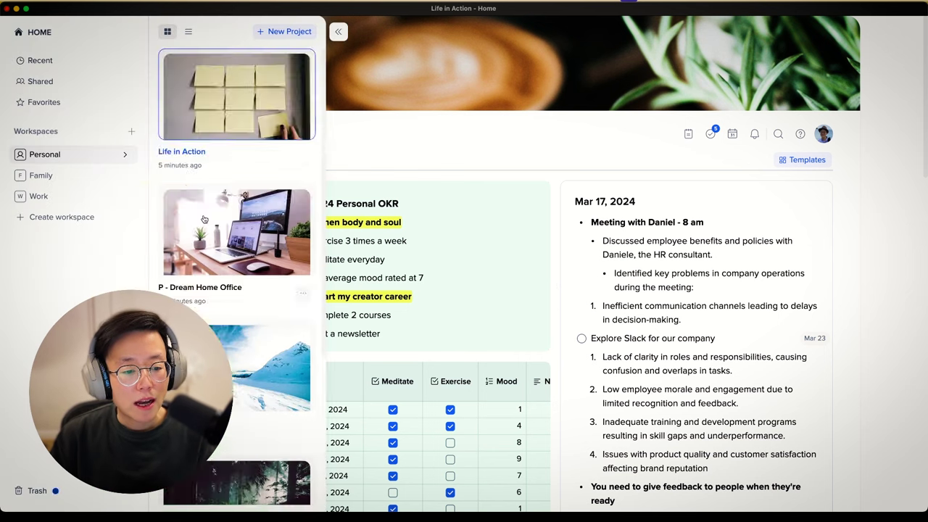
scroll(214, 228, down, 3)
scroll(213, 228, down, 2)
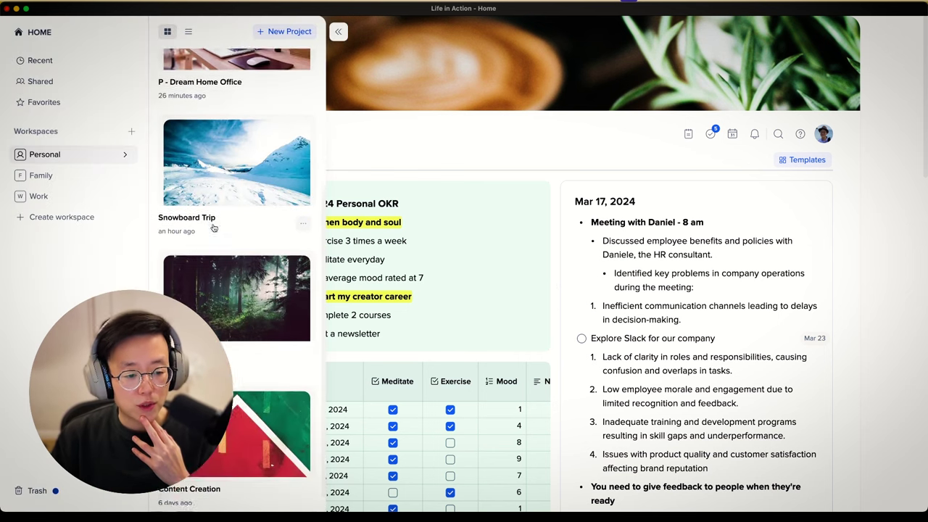
click(250, 269)
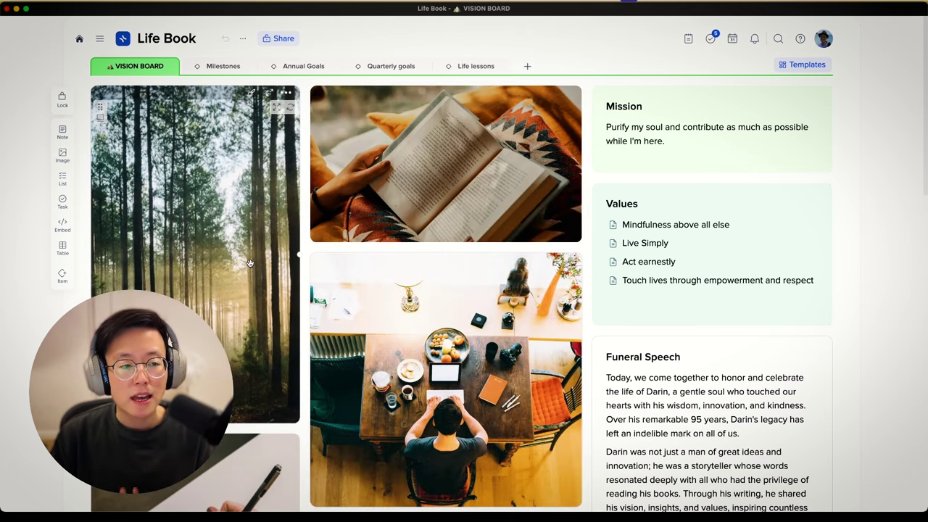
scroll(370, 269, down, 1)
scroll(369, 268, down, 3)
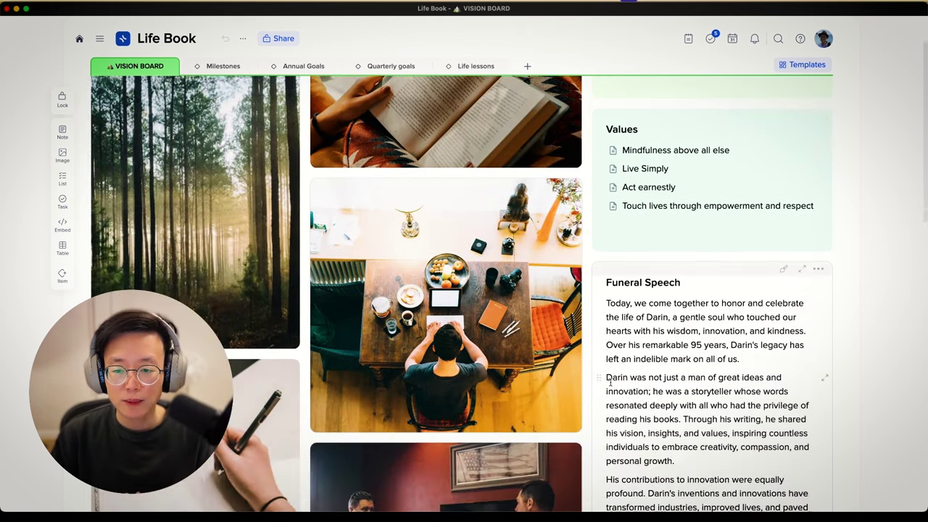
scroll(610, 382, up, 4)
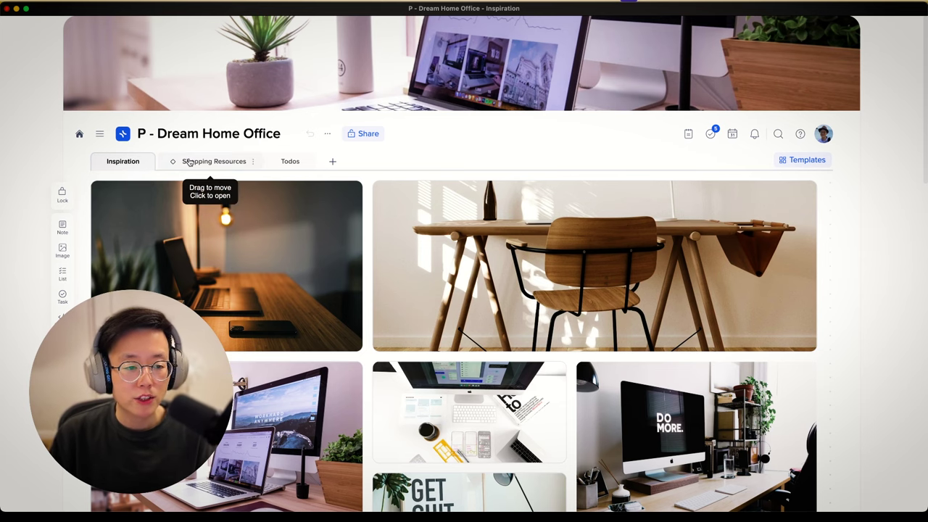
click(190, 162)
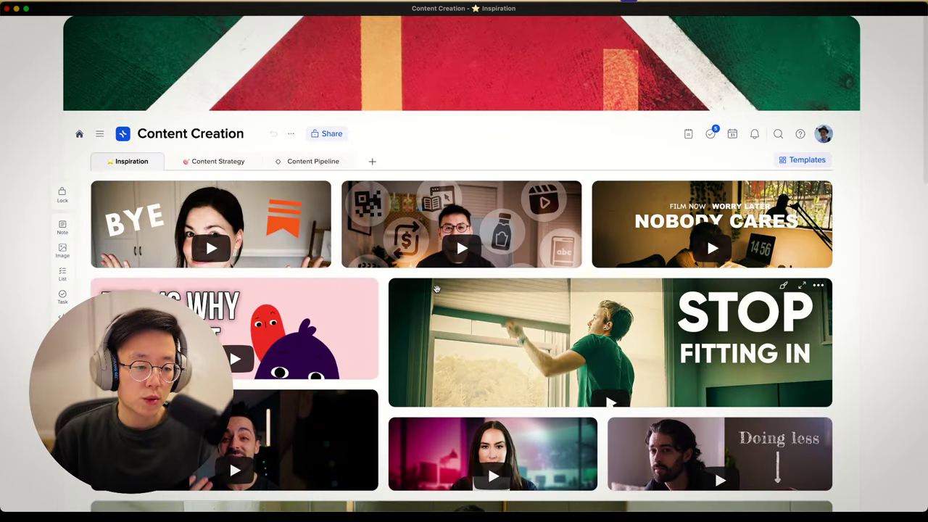
- View the Inspiration, Content Strategy and Content Pipeline pages of the Content Creation project
scroll(437, 292, down, 1)
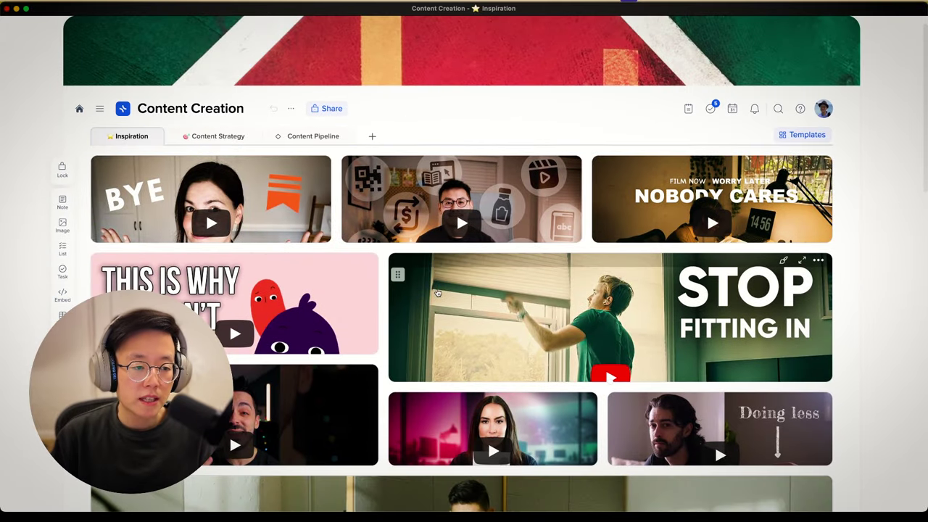
scroll(440, 292, down, 2)
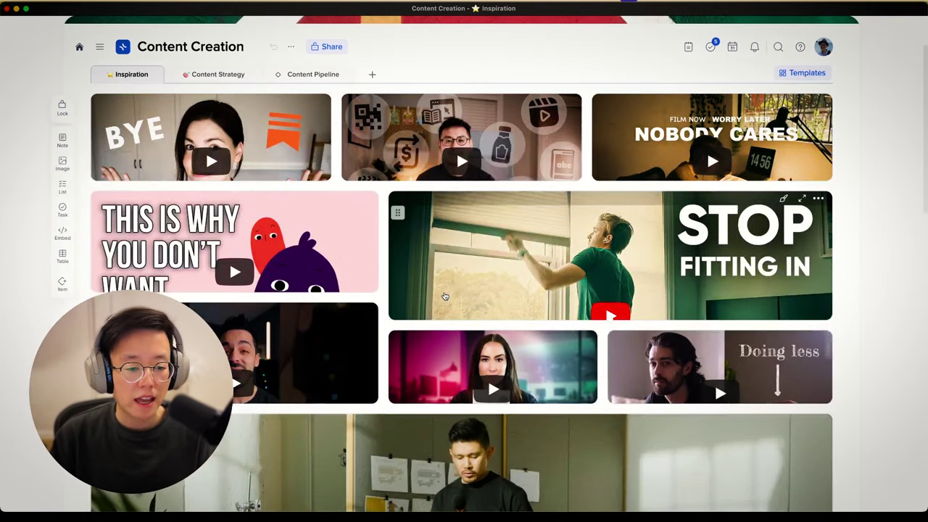
scroll(445, 296, up, 1)
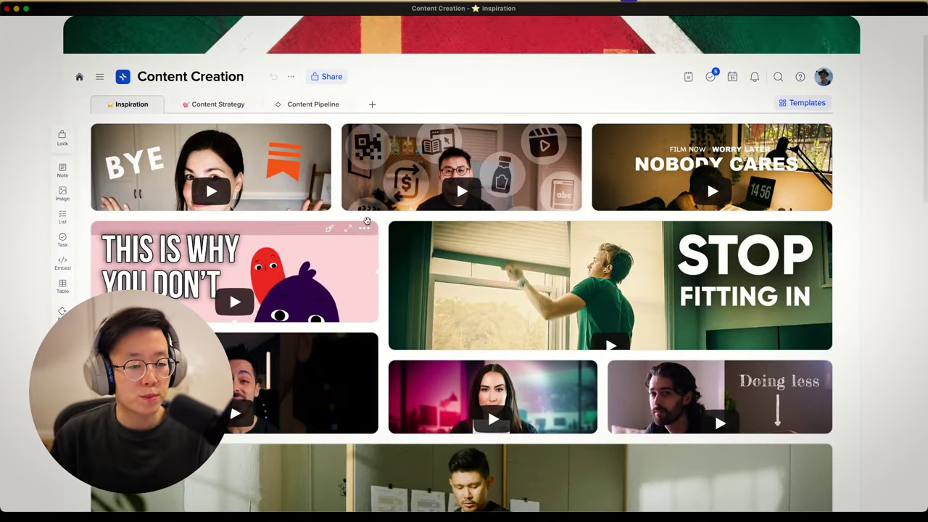
click(225, 106)
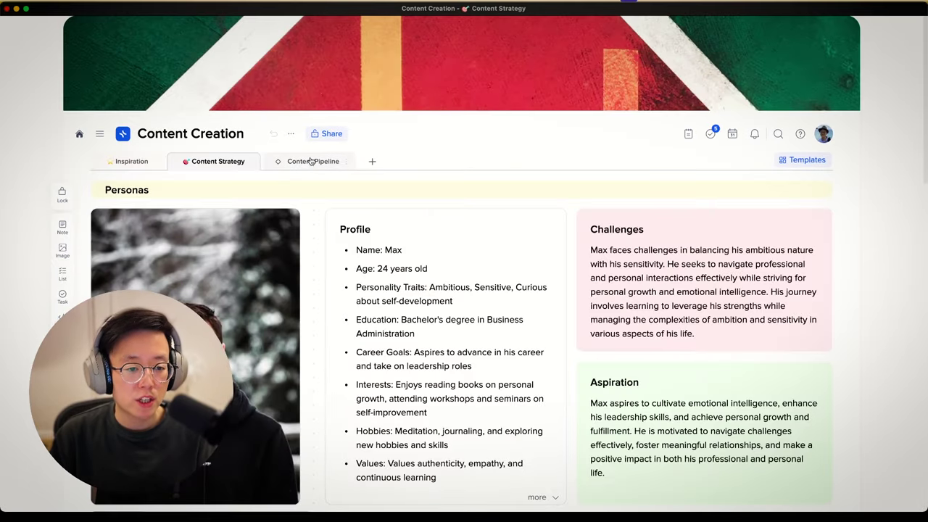
click(311, 161)
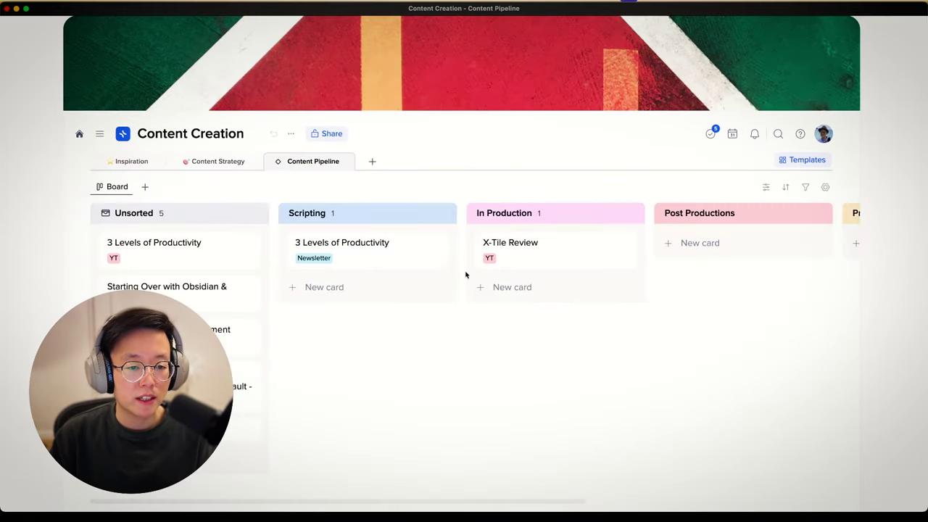